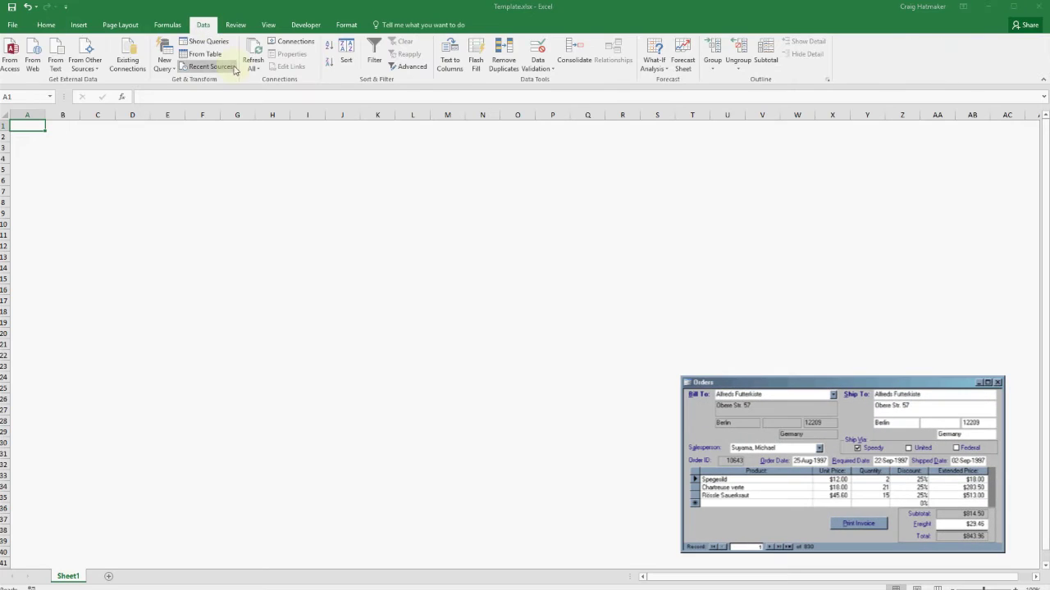
# Reconnect to the Northwind database from the recently used data sources
pyautogui.click(235, 69)
pyautogui.click(457, 276)
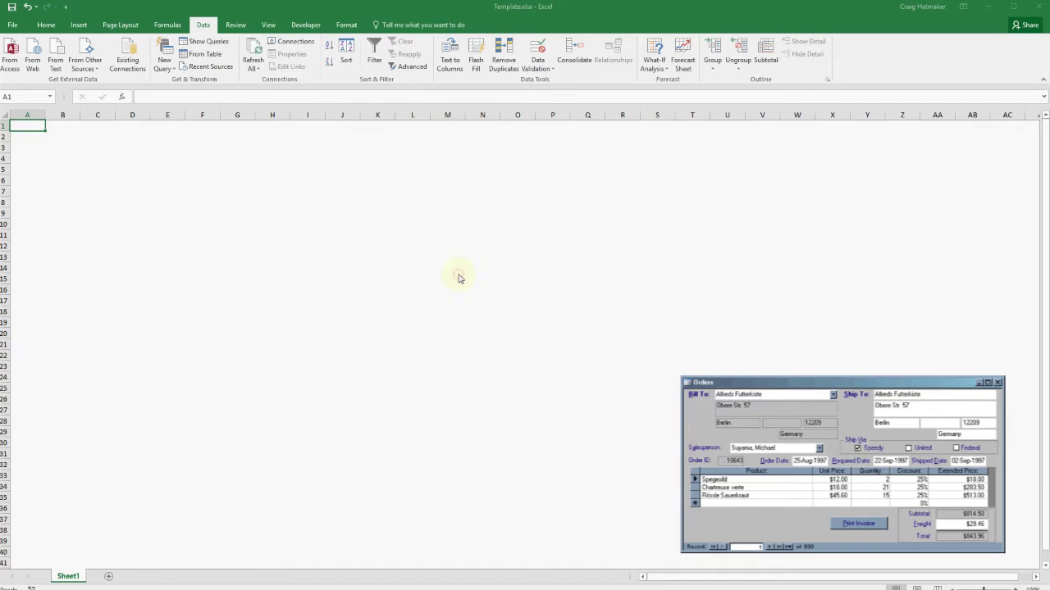
# Load Orders 2003 and filter ShippedDate to on or after 1/1/2006
pyautogui.moveTo(458, 251); pyautogui.dragTo(474, 382)
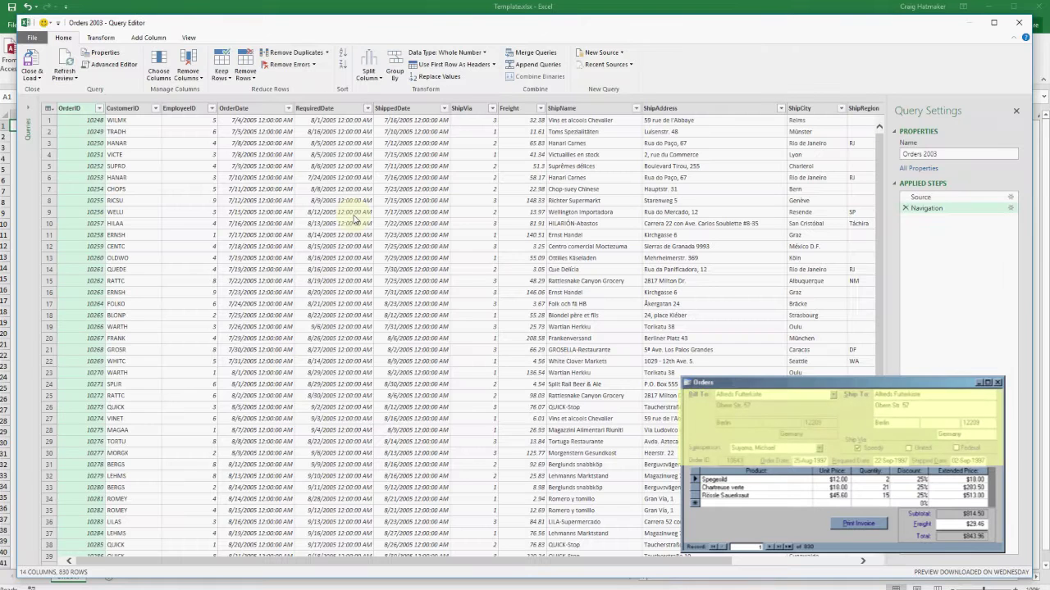
pyautogui.click(444, 108)
pyautogui.moveTo(426, 191)
pyautogui.click(479, 235)
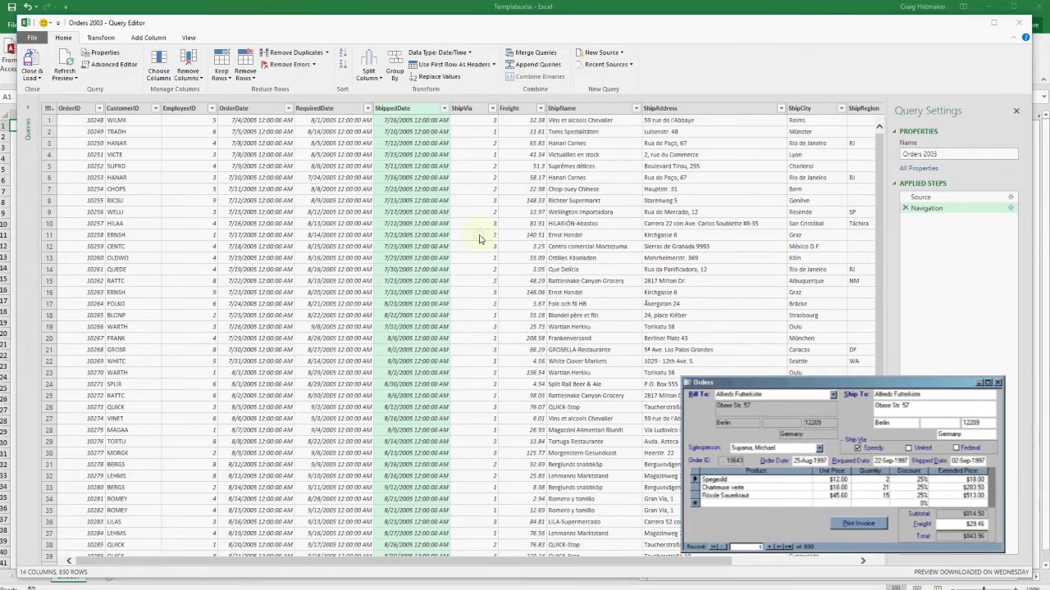
pyautogui.write('1/1/2006')
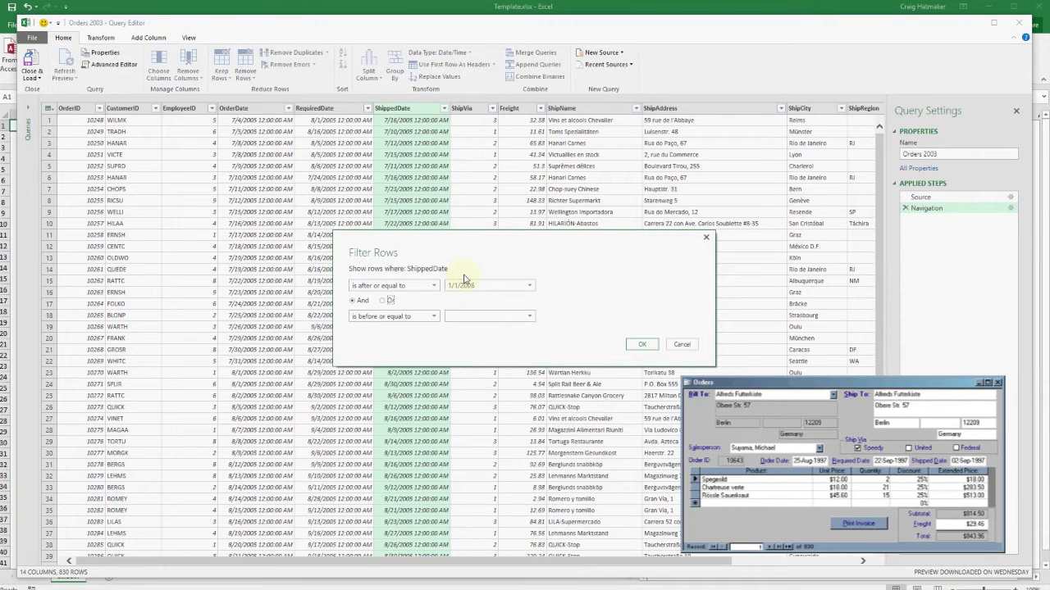
pyautogui.click(642, 344)
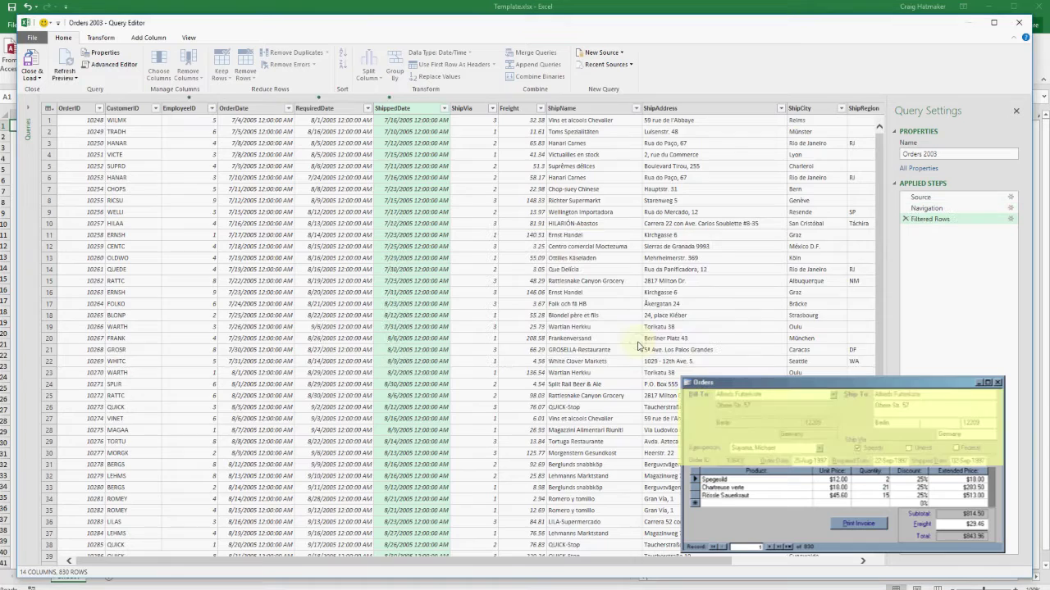
pyautogui.hscroll(5, 831, 246)
pyautogui.click(830, 110)
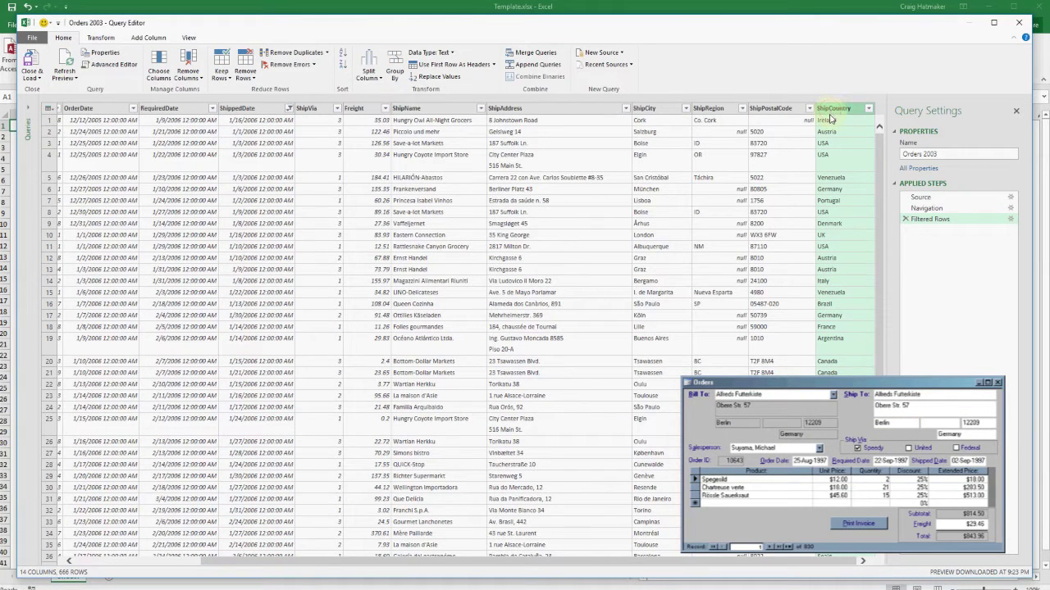
# Add the Order Details 2003 table from the recent Northwind 2003 database
pyautogui.click(604, 64)
pyautogui.click(607, 92)
pyautogui.scroll(-5, 377, 328)
pyautogui.click(354, 242)
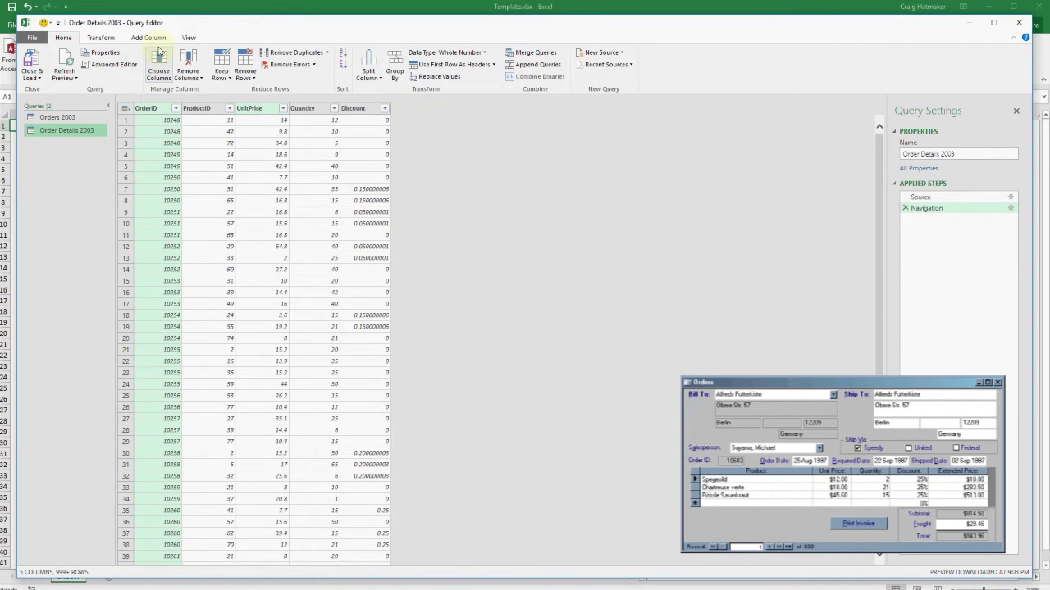
# Add a custom column 'Line Amount' = [UnitPrice]*[Quantity]*(1-[Discount]) to Order Details 2003
pyautogui.click(149, 38)
pyautogui.click(38, 63)
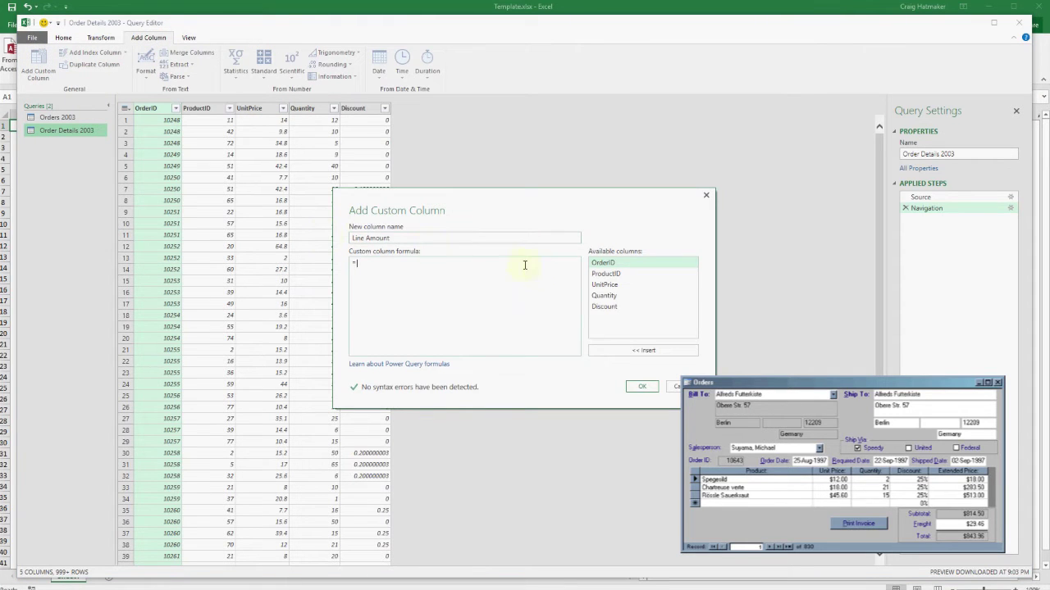
pyautogui.doubleClick(605, 285)
pyautogui.write('*')
pyautogui.doubleClick(604, 295)
pyautogui.write('*(1-')
pyautogui.doubleClick(604, 306)
pyautogui.write(')')
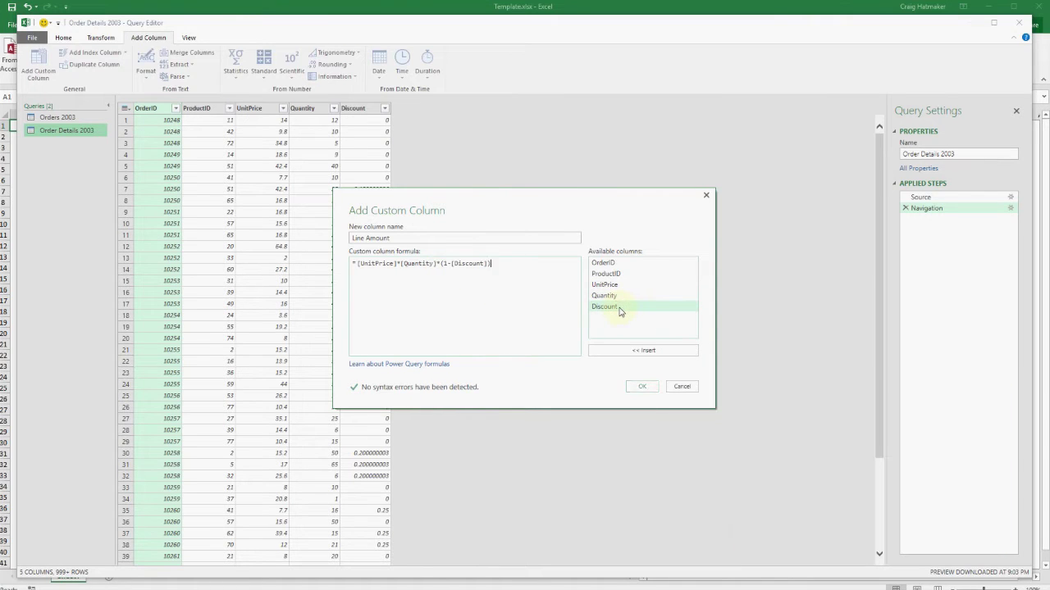
pyautogui.click(642, 385)
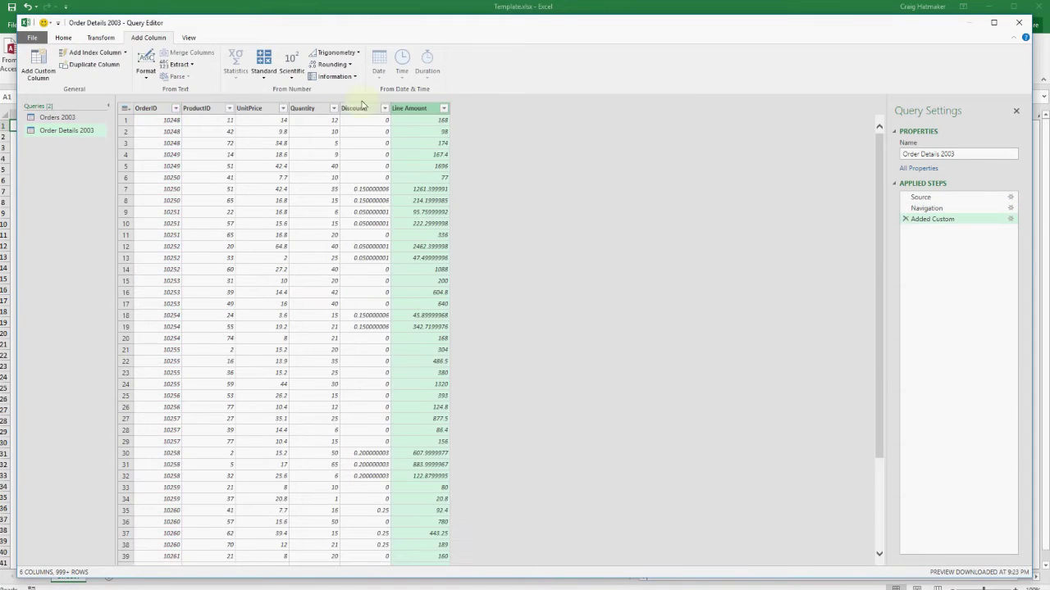
# Make Line Amount a Currency column, then start Merge Queries on Orders 2003
pyautogui.click(437, 52)
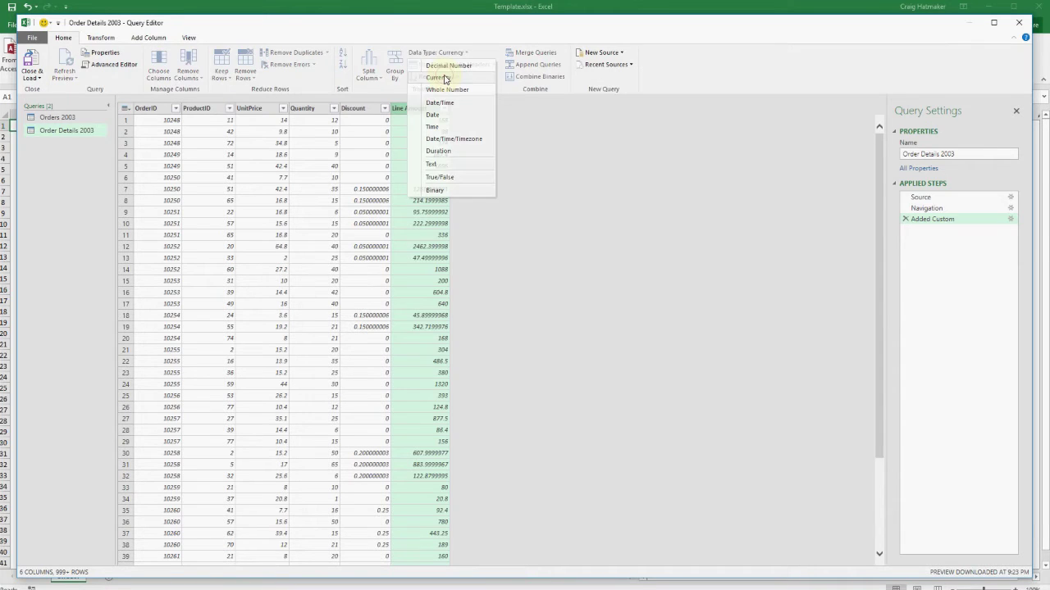
pyautogui.click(446, 79)
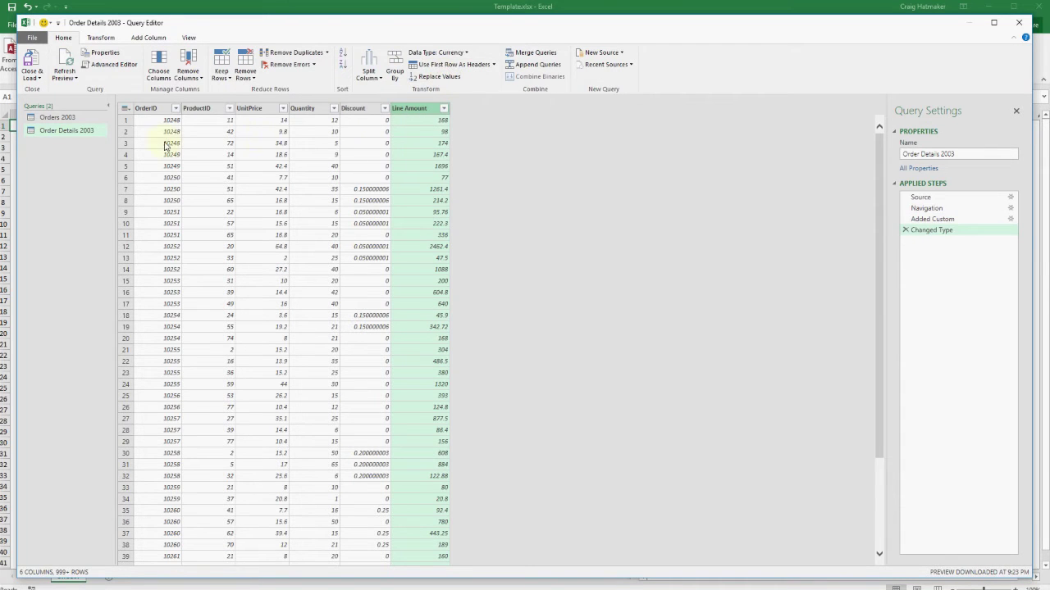
pyautogui.click(50, 117)
pyautogui.click(517, 52)
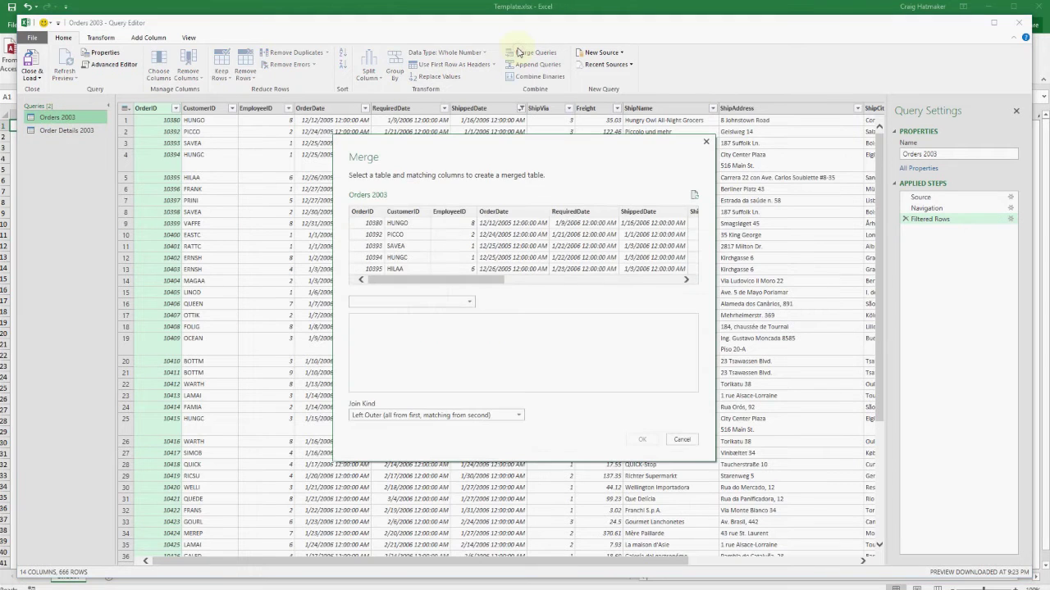
# Inner-join Order Details 2003 to Orders 2003 on OrderID
pyautogui.click(363, 211)
pyautogui.click(410, 302)
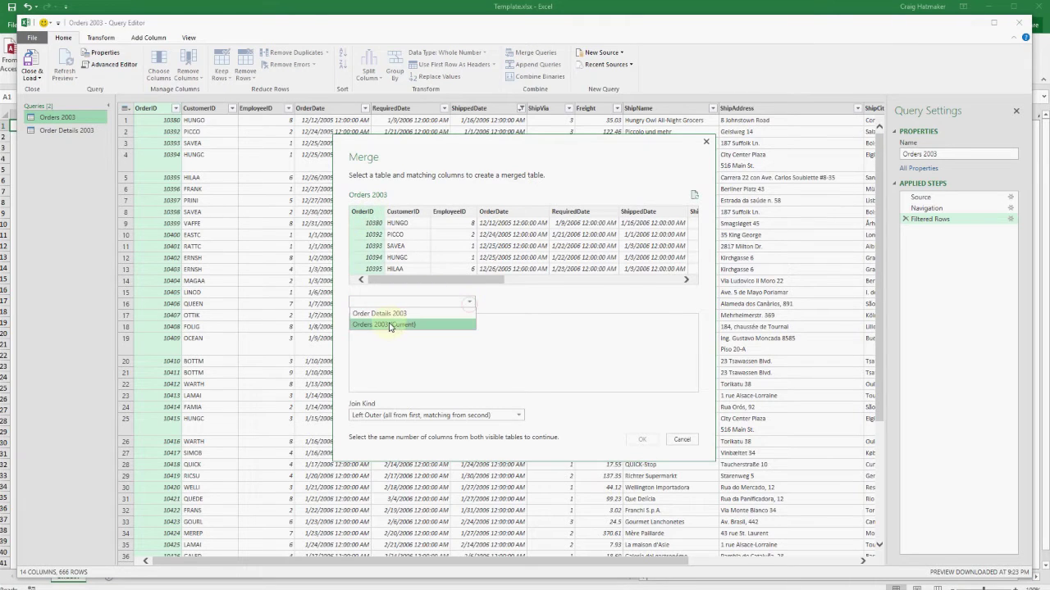
pyautogui.click(388, 318)
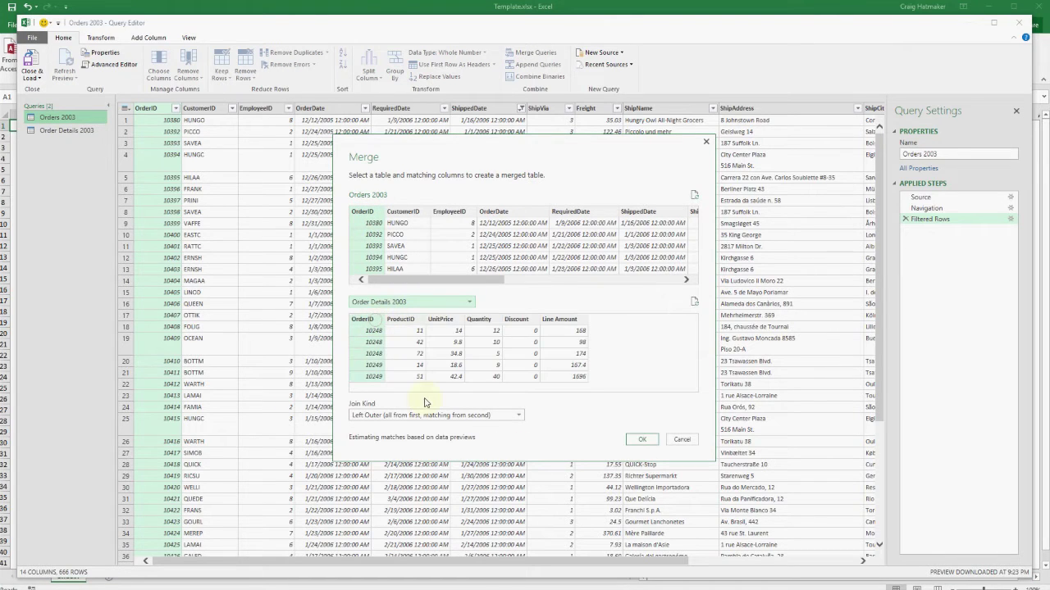
pyautogui.click(519, 416)
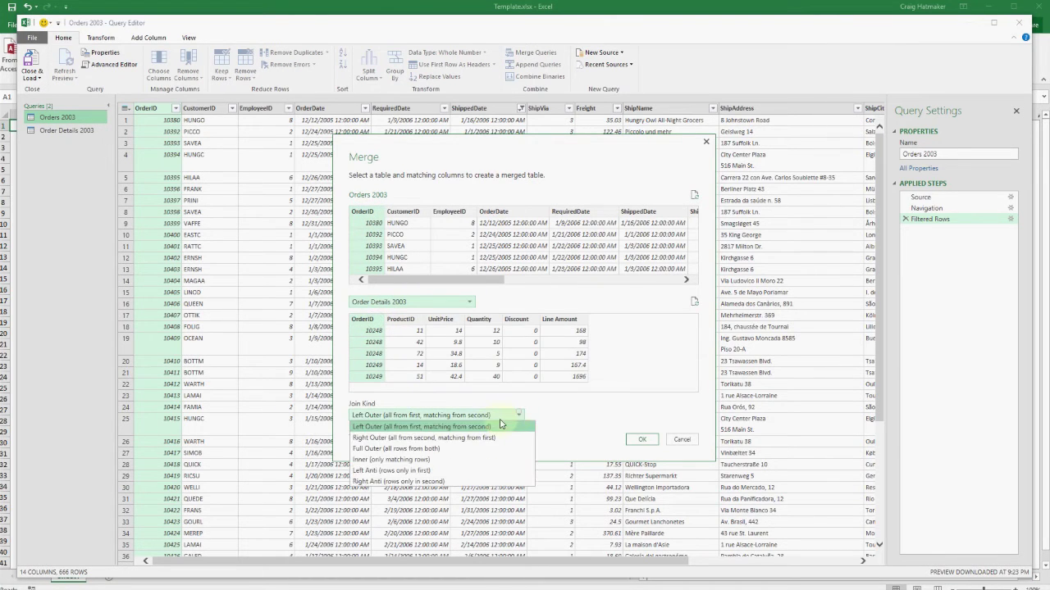
pyautogui.click(434, 461)
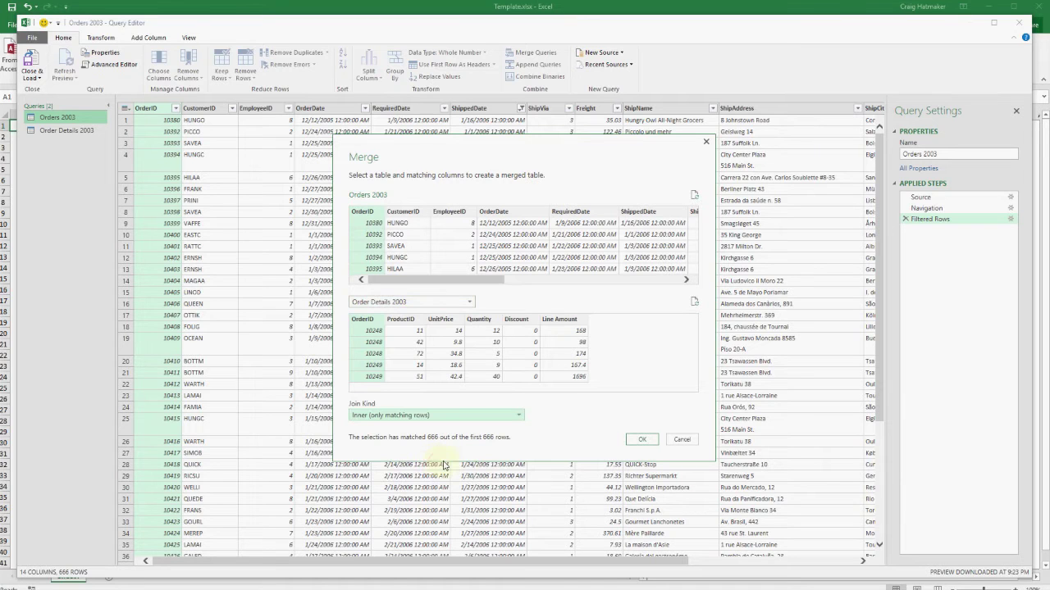
pyautogui.click(639, 441)
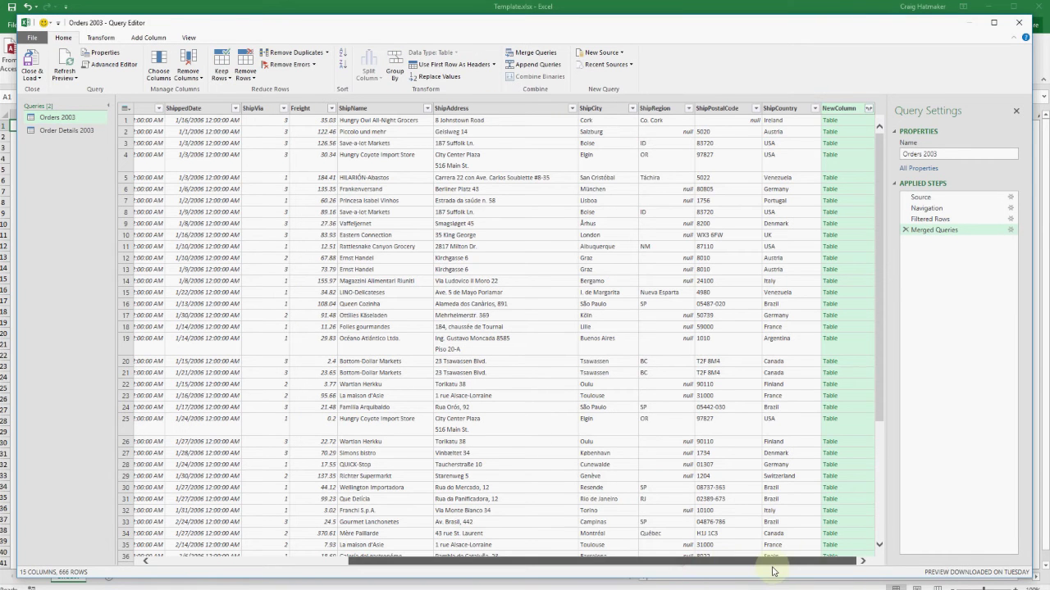
# Aggregate the merged rows as Sum of Line Amount, named 'Order Amount' with Currency type
pyautogui.click(869, 109)
pyautogui.click(744, 140)
pyautogui.click(715, 221)
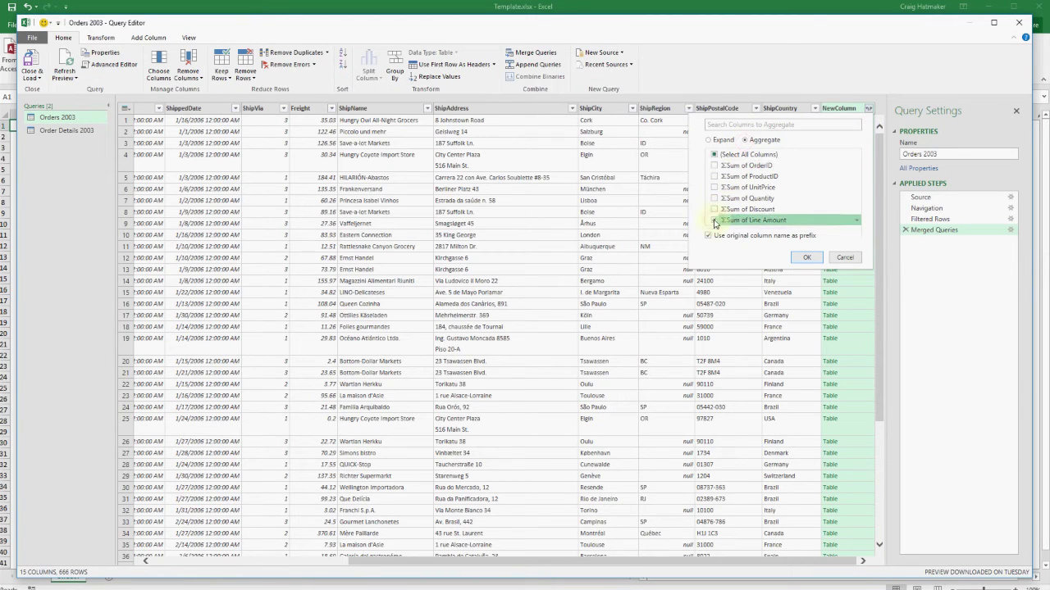
pyautogui.press('Return')
pyautogui.doubleClick(827, 110)
pyautogui.write('ORder Amount')
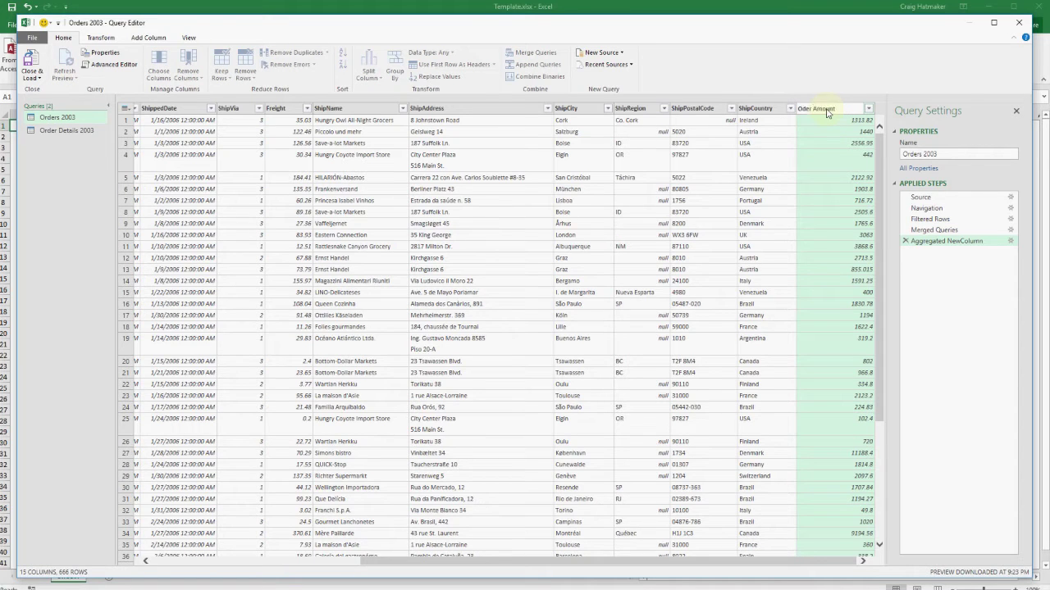
pyautogui.press('Return')
pyautogui.click(435, 53)
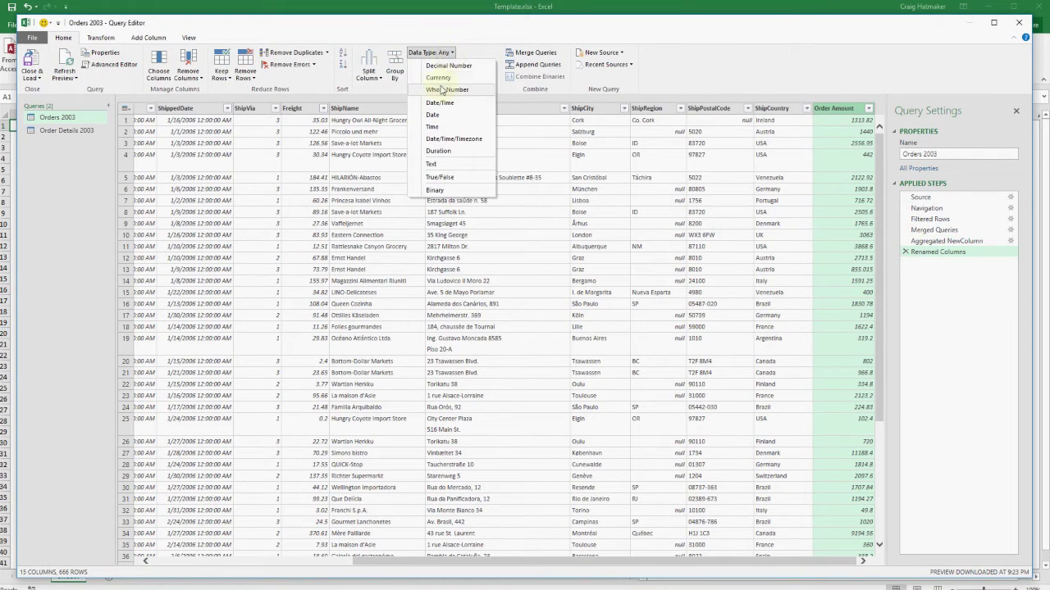
pyautogui.click(441, 85)
# Delete columns OrderID through ShipPostalCode, keeping only ShipCountry and Order Amount
pyautogui.click(710, 108)
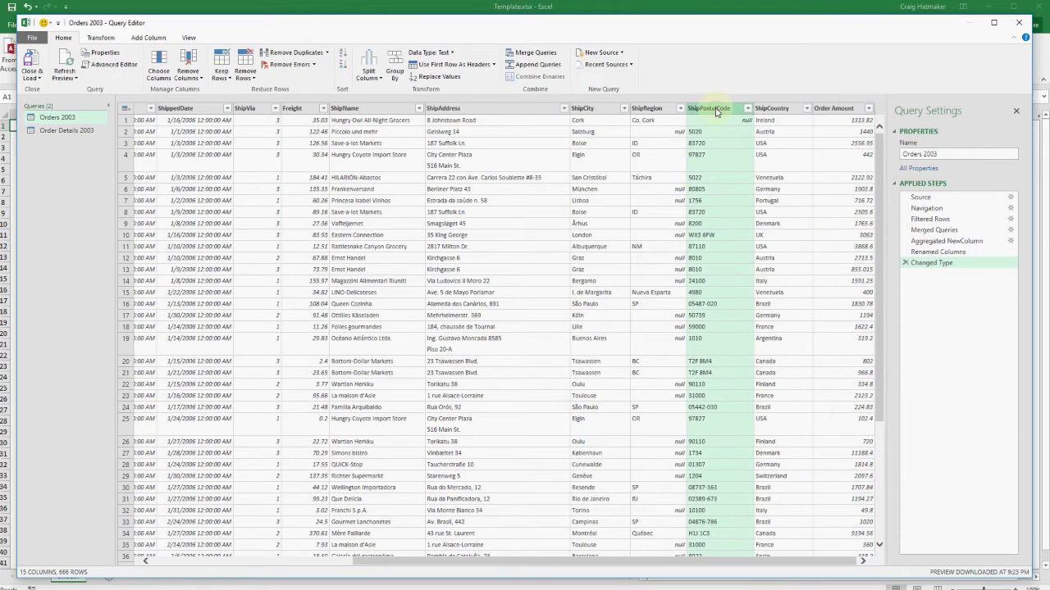
pyautogui.click(172, 562)
pyautogui.keyDown('shift'); pyautogui.click(156, 109); pyautogui.keyUp('shift')
pyautogui.press('Delete')
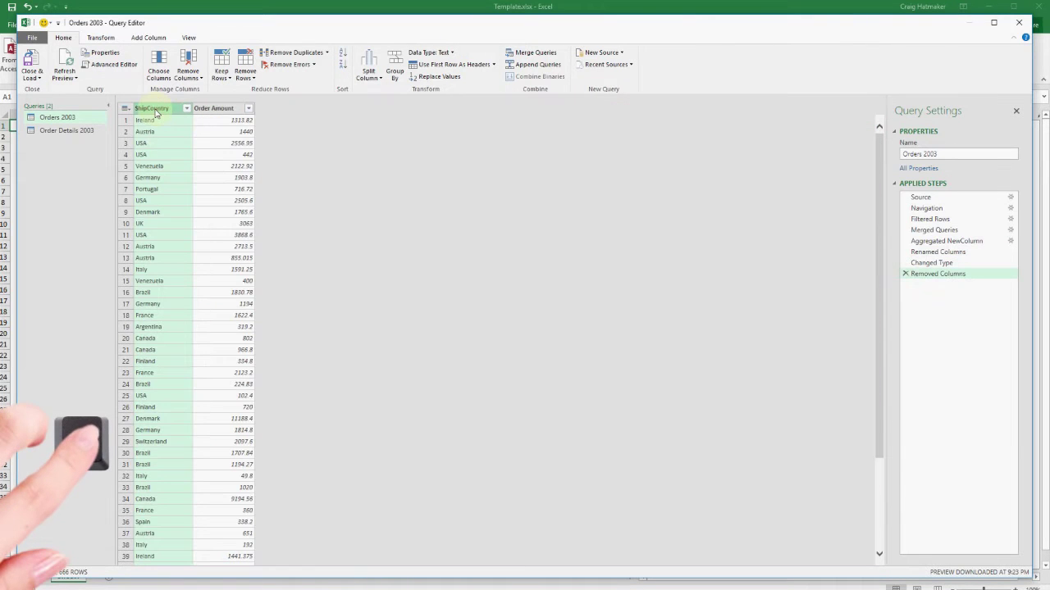
# Group by ShipCountry with Sales as the Sum of Order Amount, then choose Close & Load To
pyautogui.click(394, 67)
pyautogui.click(466, 327)
pyautogui.click(484, 342)
pyautogui.click(419, 331)
pyautogui.click(586, 332)
pyautogui.click(592, 353)
pyautogui.click(642, 360)
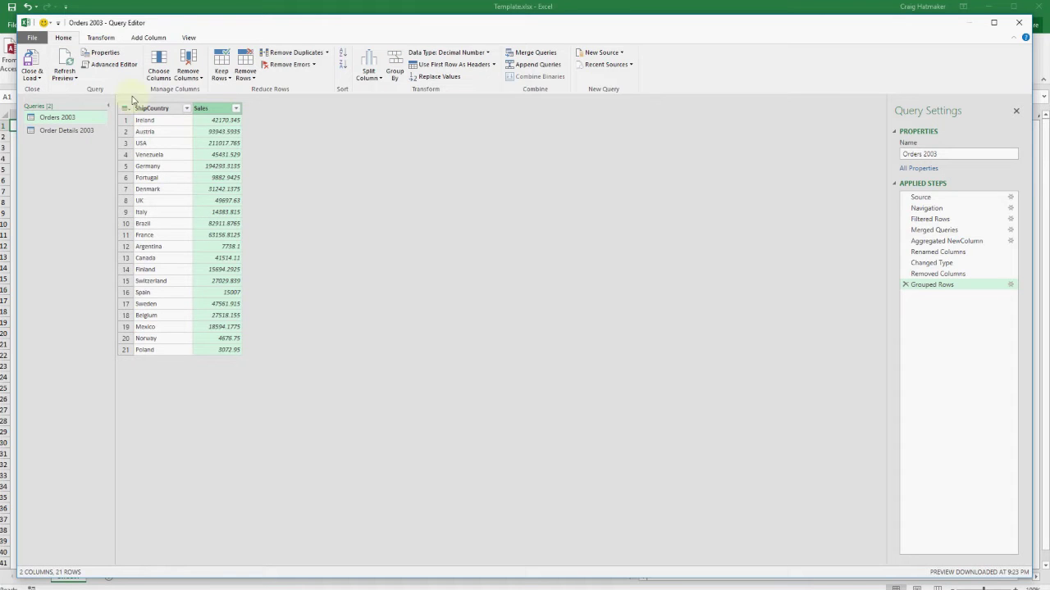
pyautogui.click(33, 74)
pyautogui.click(49, 103)
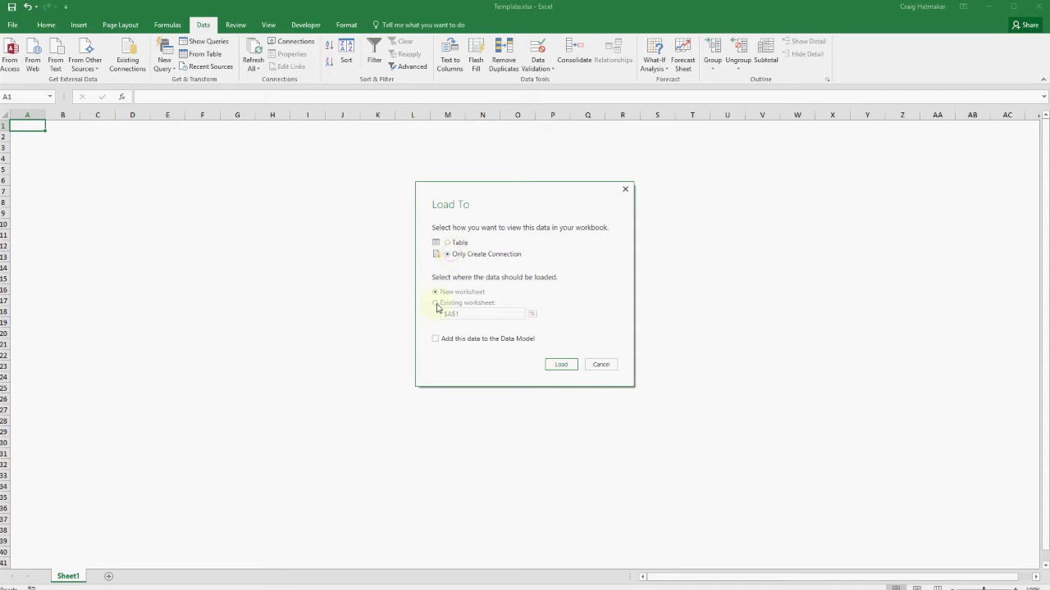
# Load queries as connection only, then load Orders 2003 as a table at A1 without the Data Model
pyautogui.click(551, 367)
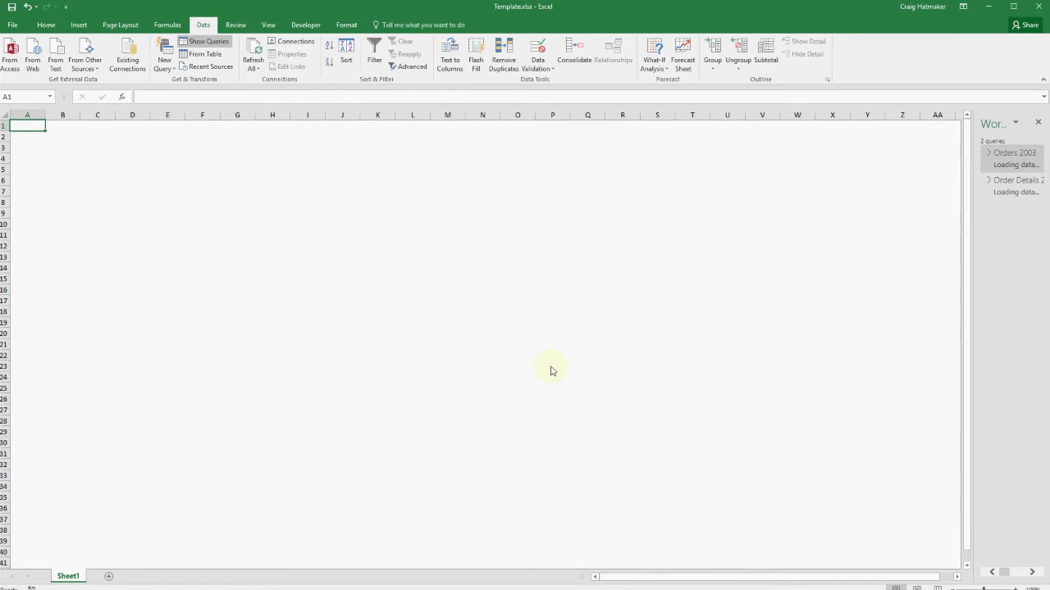
pyautogui.rightClick(1000, 166)
pyautogui.click(1016, 239)
pyautogui.click(448, 245)
pyautogui.click(436, 303)
pyautogui.click(434, 339)
pyautogui.click(561, 364)
pyautogui.click(580, 317)
# Add a 'Region' header in column C with values 1–4 repeating for all 21 countries
pyautogui.write('Region')
pyautogui.press('Return')
pyautogui.write('1 2 3 4 1 2 3 4 1 2 3 4')
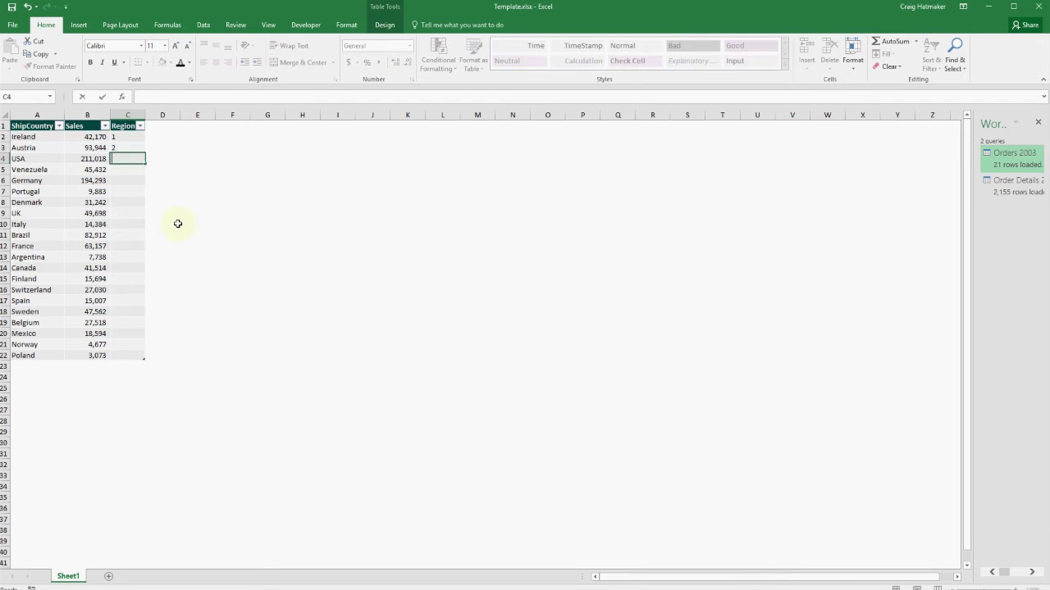
pyautogui.write(' 1 2 3 4 1 2 3 4 1')
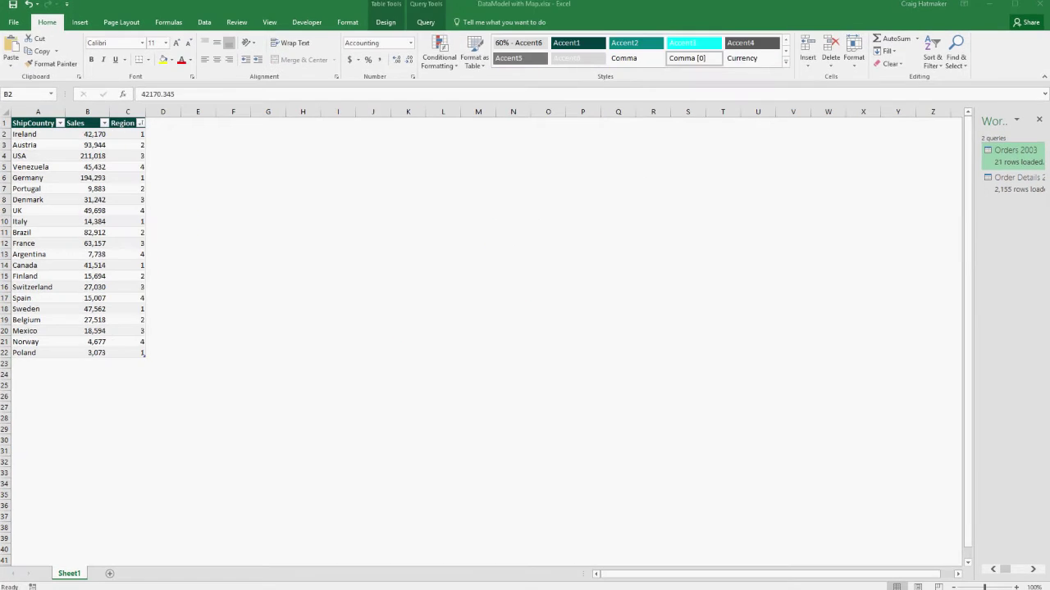
pyautogui.click(73, 134)
pyautogui.click(80, 22)
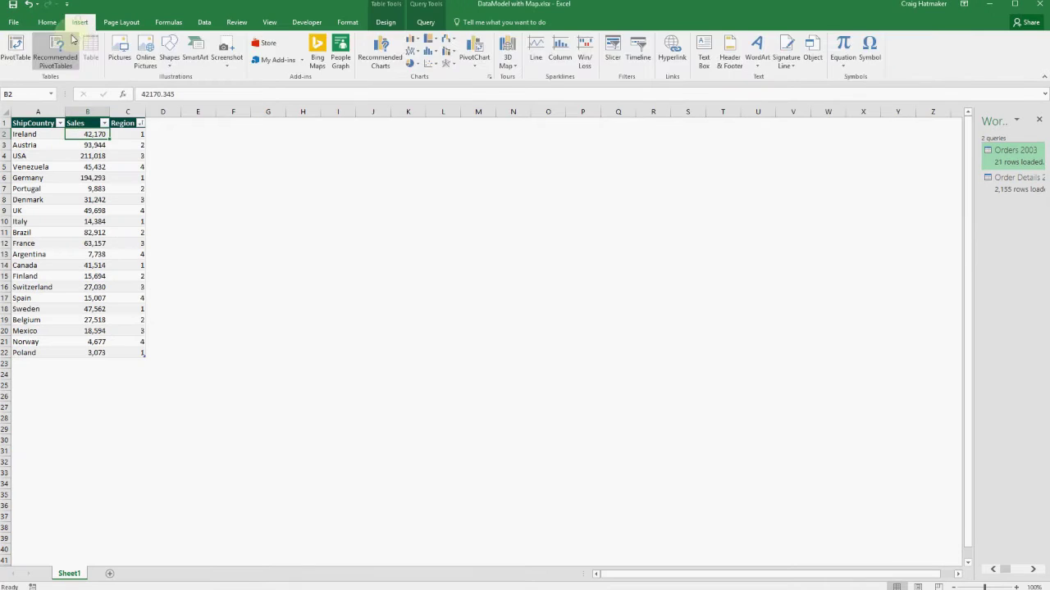
# Create a PivotTable at E1 summing Sales by Region
pyautogui.click(16, 49)
pyautogui.click(538, 346)
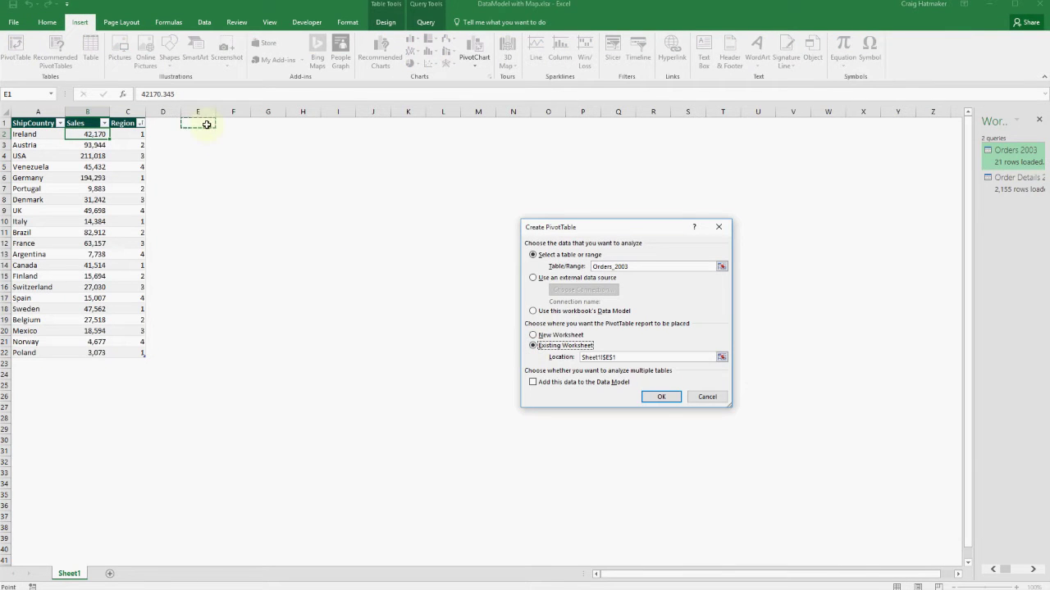
pyautogui.click(661, 397)
pyautogui.moveTo(933, 190); pyautogui.dragTo(955, 496)
# Format Sum of Sales as Number with 0 decimals and a thousands separator
pyautogui.click(1033, 484)
pyautogui.click(1019, 575)
pyautogui.click(549, 391)
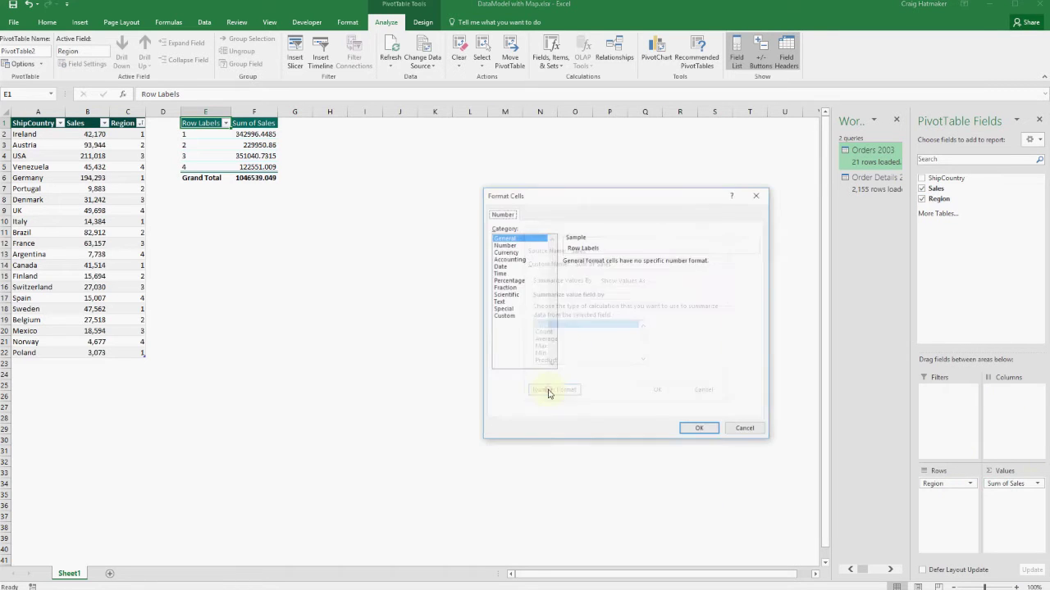
pyautogui.click(503, 245)
pyautogui.click(636, 264)
pyautogui.click(636, 264)
pyautogui.click(565, 275)
pyautogui.click(574, 317)
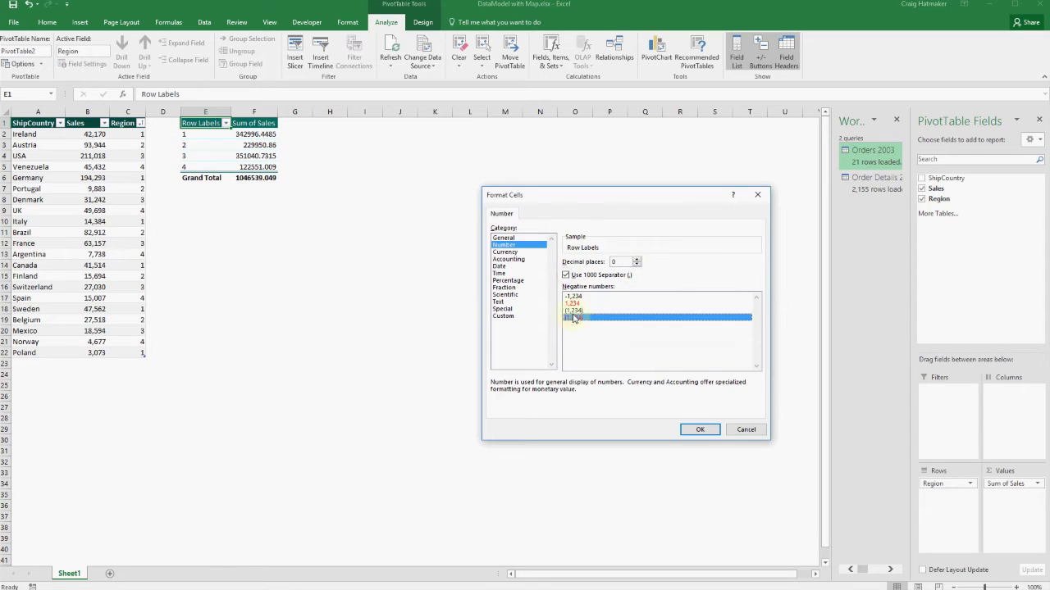
pyautogui.click(697, 429)
pyautogui.click(658, 389)
pyautogui.moveTo(254, 135); pyautogui.dragTo(250, 167)
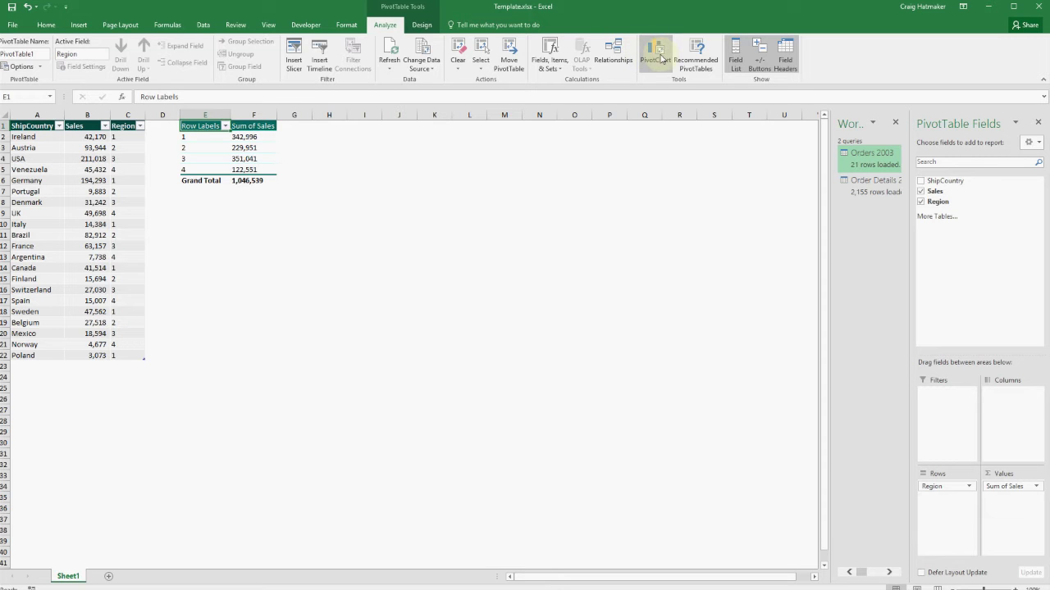
# Insert a clustered column PivotChart, move it below the PivotTable and enlarge it
pyautogui.click(660, 57)
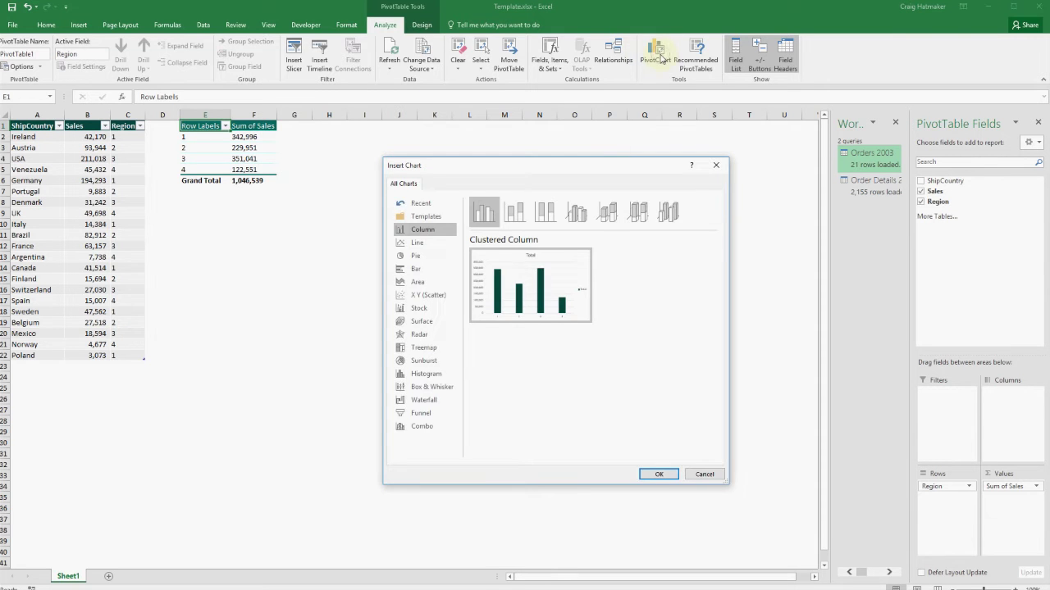
pyautogui.click(663, 476)
pyautogui.moveTo(511, 288); pyautogui.dragTo(406, 207)
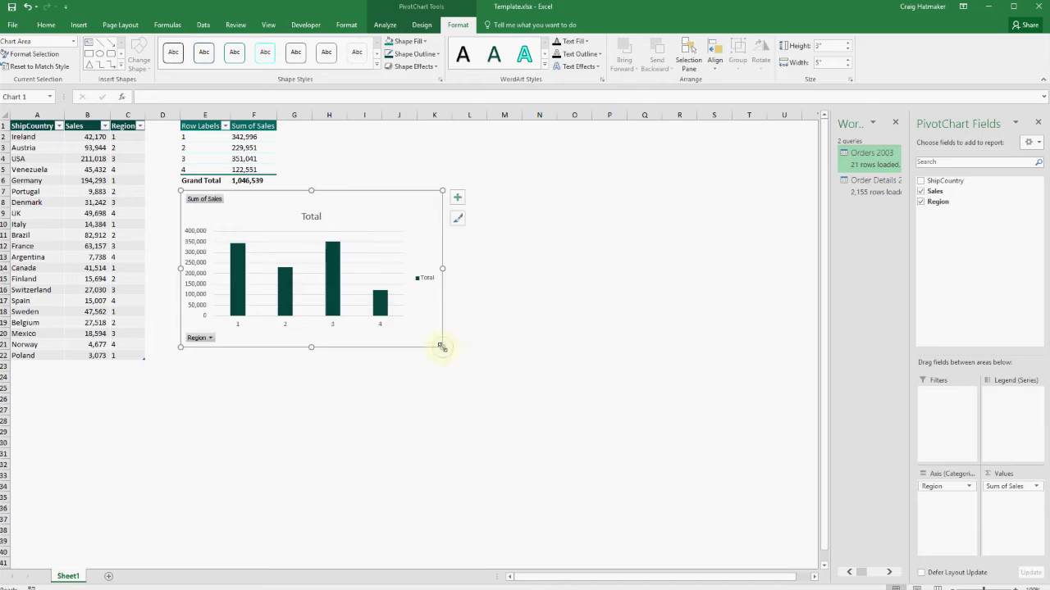
pyautogui.moveTo(441, 346); pyautogui.dragTo(490, 363)
# Title the chart 'Sales By Region' and apply a grey gridlined chart style
pyautogui.click(343, 216)
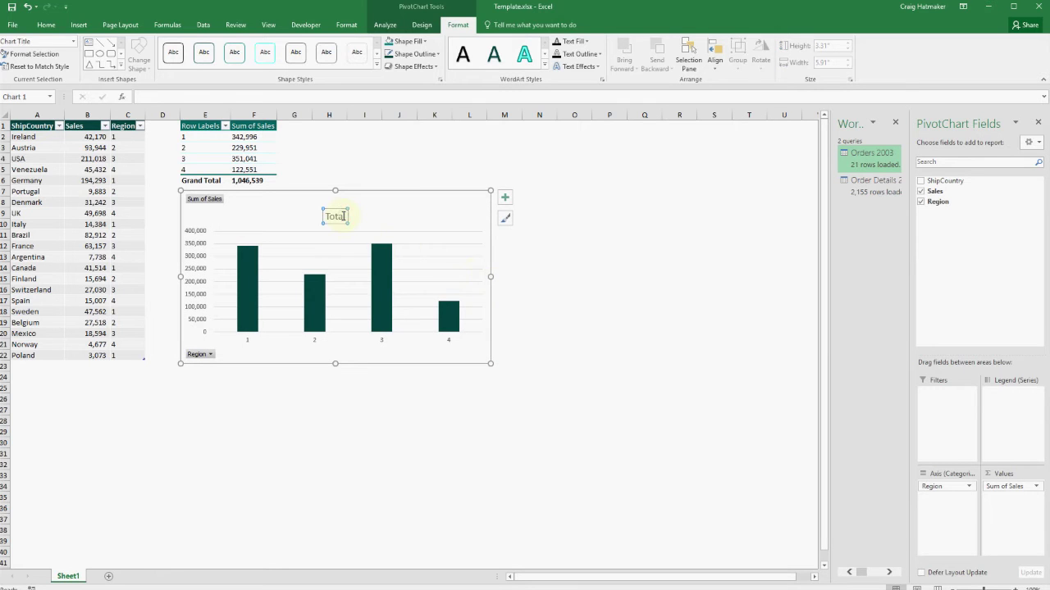
pyautogui.write('Sales By Region')
pyautogui.press('Return')
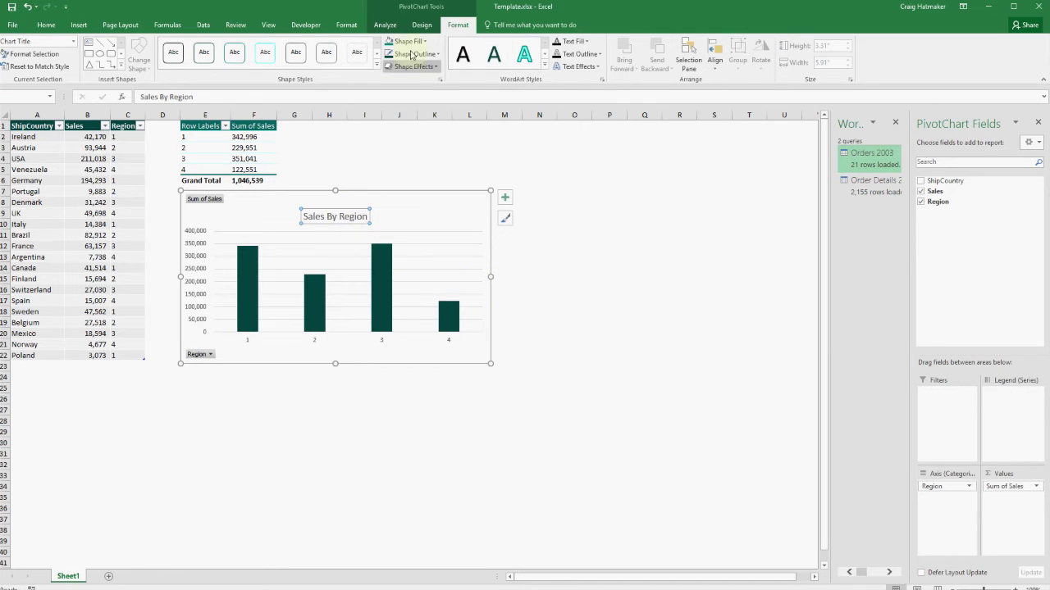
pyautogui.click(417, 26)
pyautogui.click(450, 54)
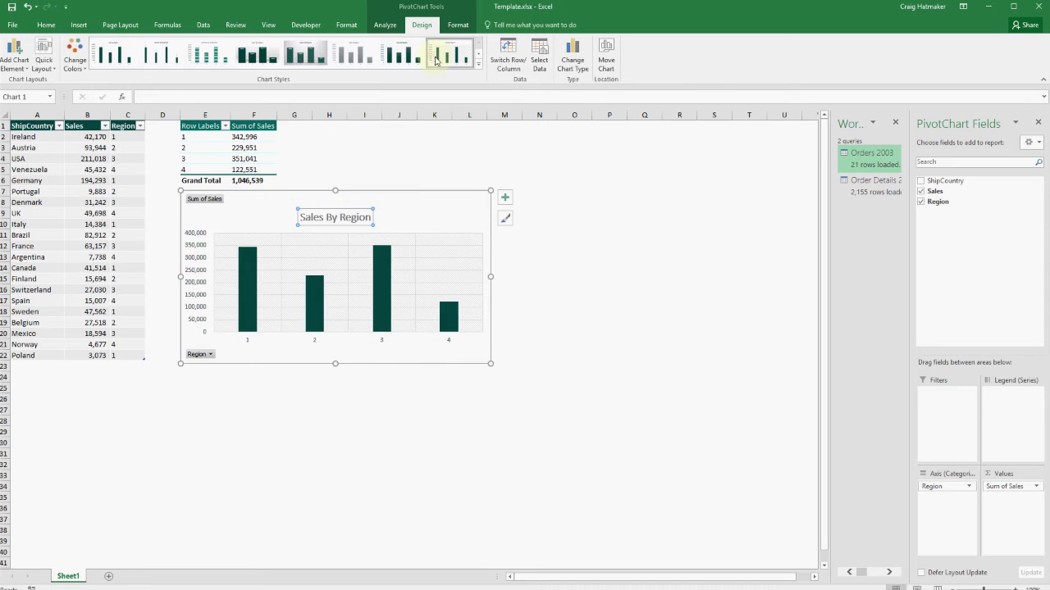
pyautogui.moveTo(125, 136); pyautogui.dragTo(128, 350)
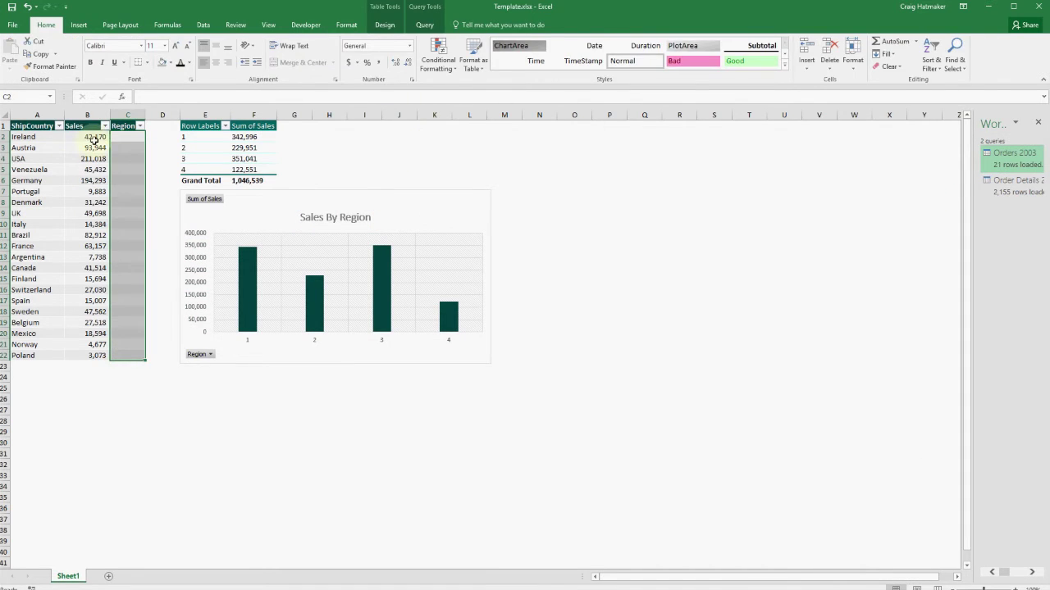
# Sort the table by Sales smallest to largest and assign UK and USA to region 1
pyautogui.click(90, 137)
pyautogui.click(930, 57)
pyautogui.click(943, 82)
pyautogui.click(94, 357)
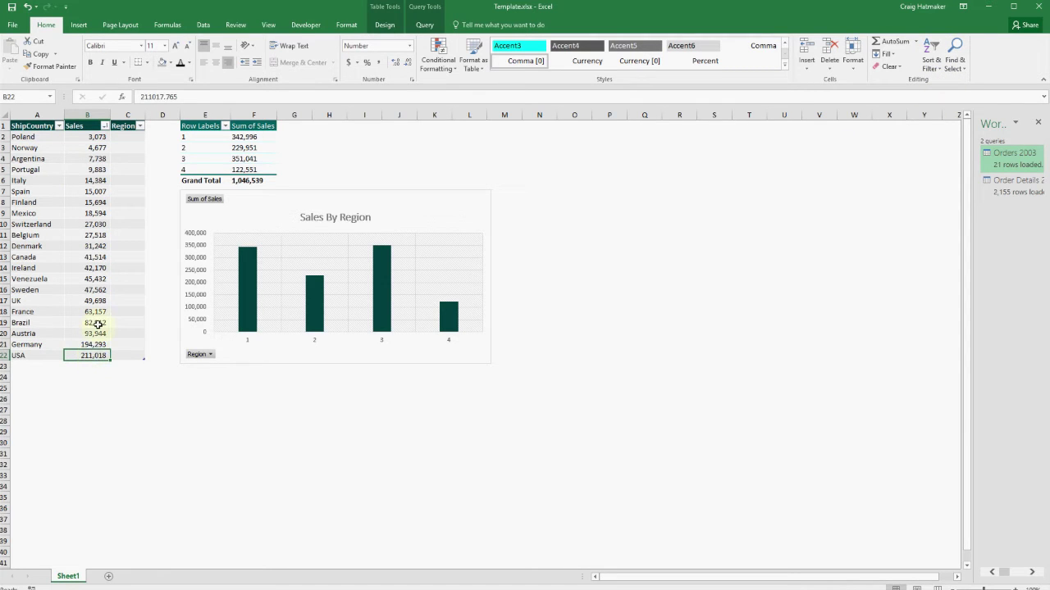
pyautogui.keyDown('ctrl'); pyautogui.click(94, 301); pyautogui.keyUp('ctrl')
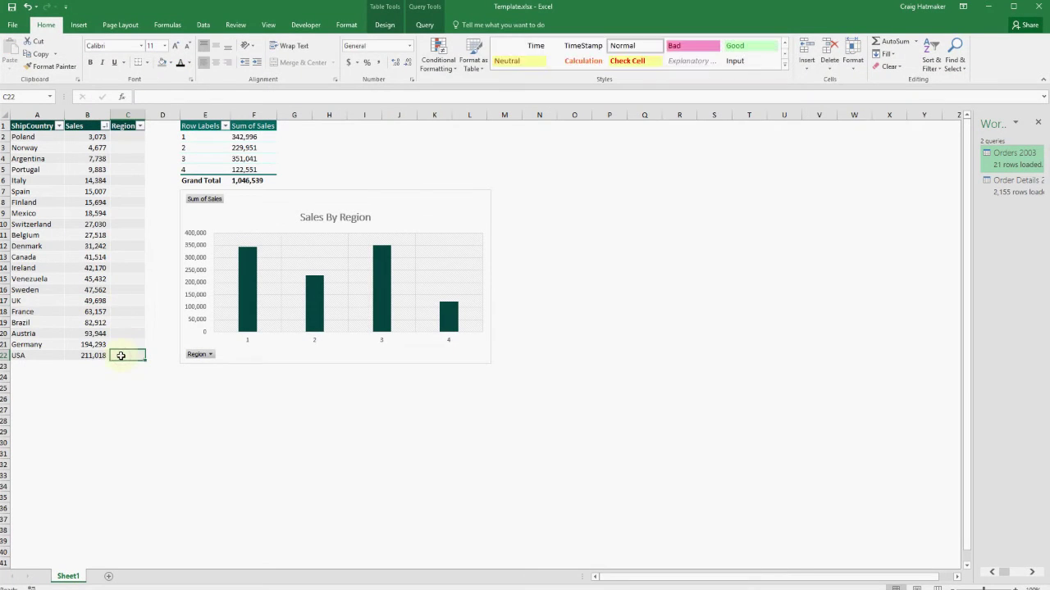
pyautogui.click(127, 301)
pyautogui.write('1')
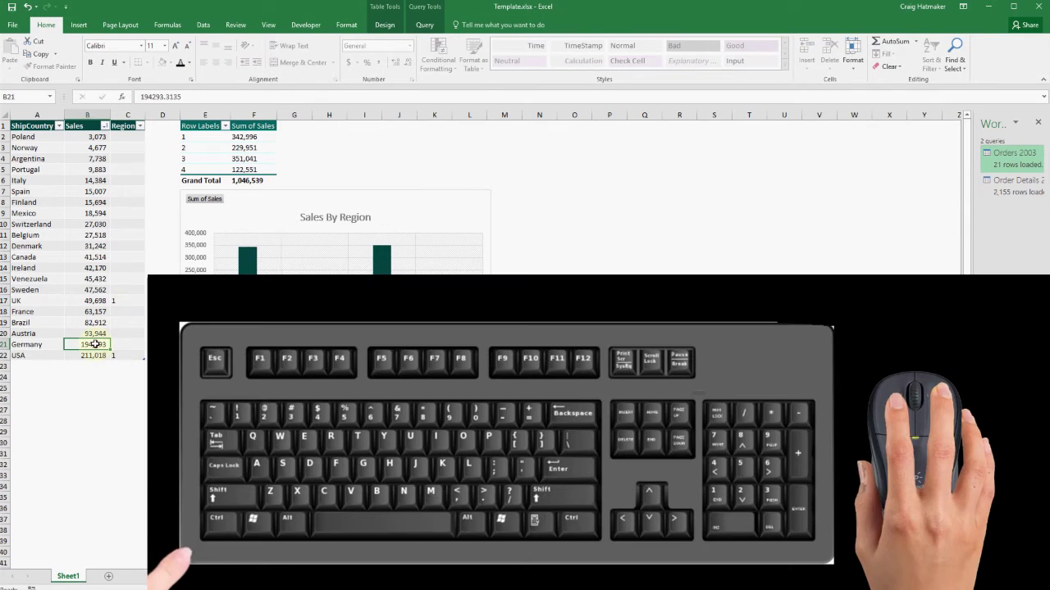
# Assign France and Germany to region 2 and continue with Austria's Region cell
pyautogui.click(97, 345)
pyautogui.keyDown('ctrl'); pyautogui.click(98, 312); pyautogui.keyUp('ctrl')
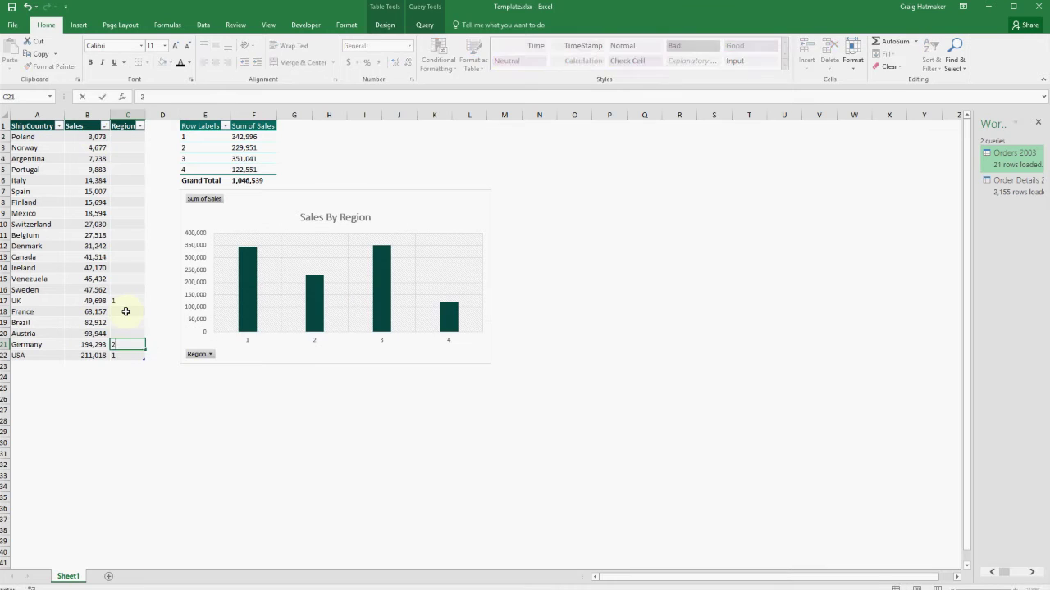
pyautogui.click(126, 312)
pyautogui.write('2')
pyautogui.press('Return')
pyautogui.write('2')
pyautogui.press('Return')
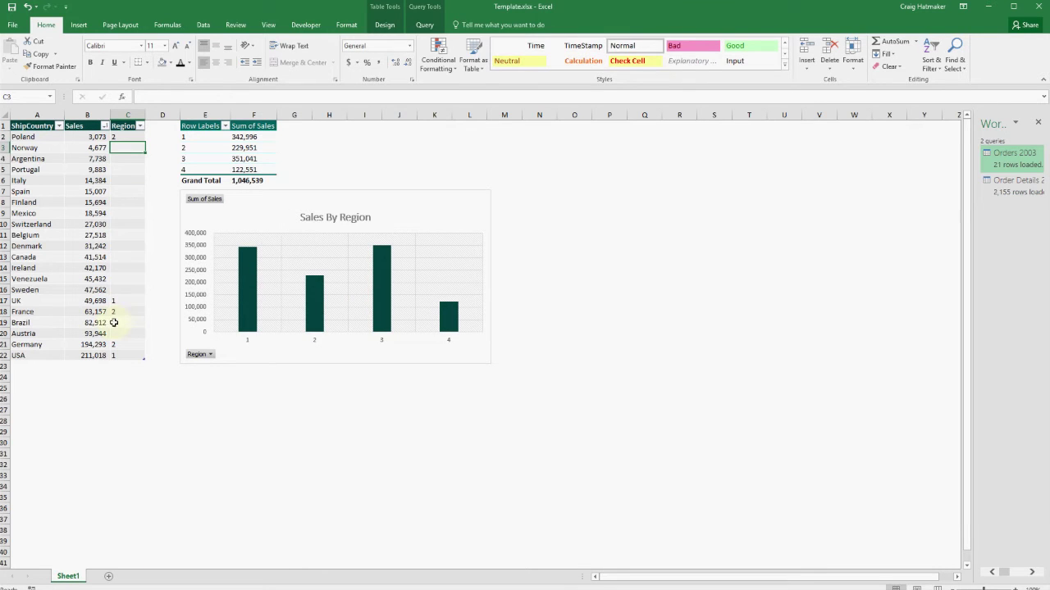
pyautogui.click(99, 333)
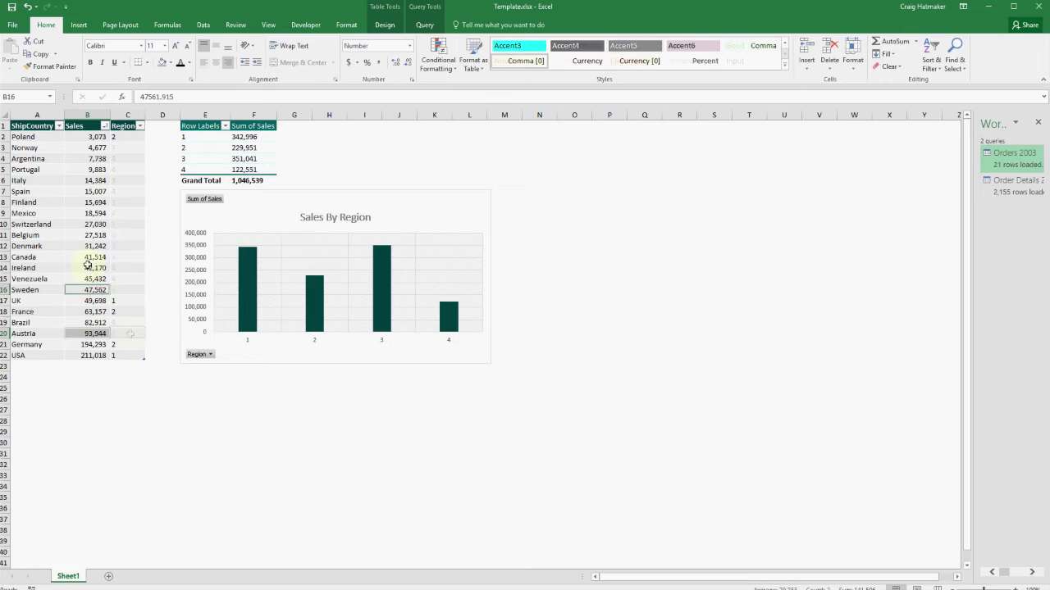
pyautogui.click(128, 334)
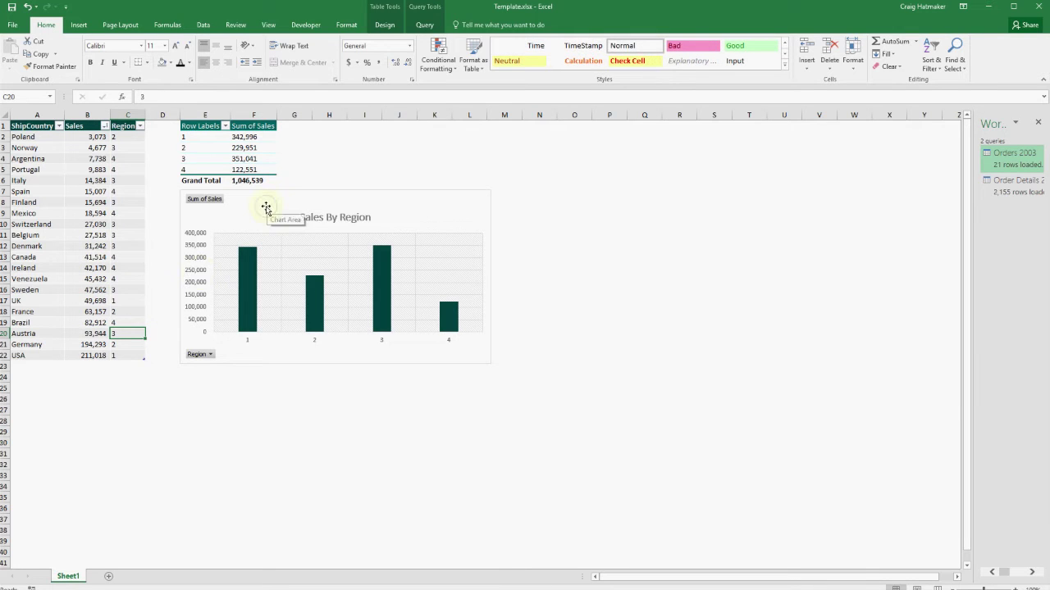
pyautogui.rightClick(266, 205)
# Refresh the PivotChart and fix its value axis minimum at 200,000
pyautogui.click(288, 214)
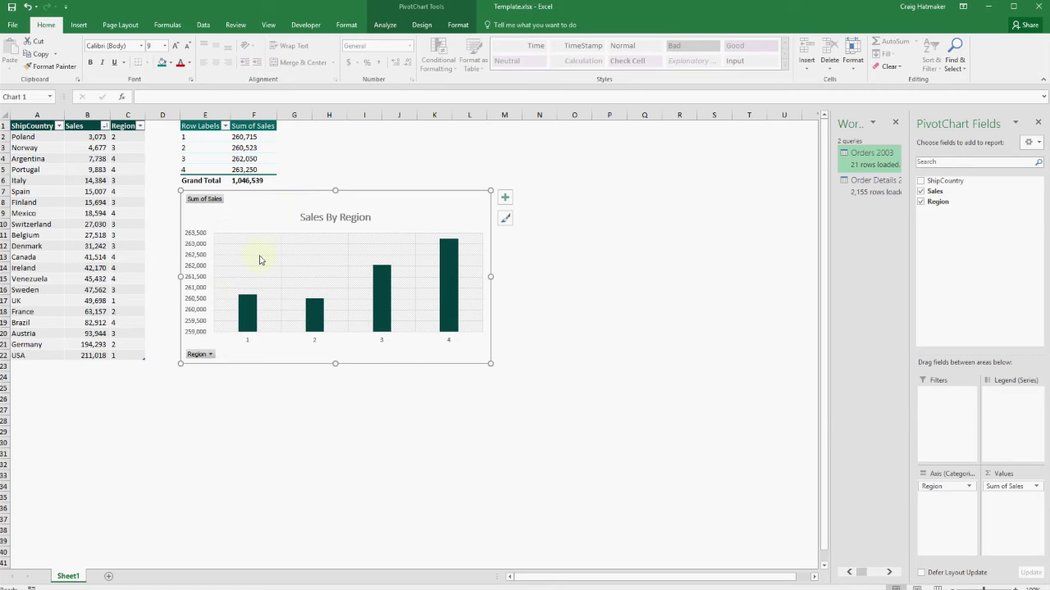
pyautogui.doubleClick(195, 291)
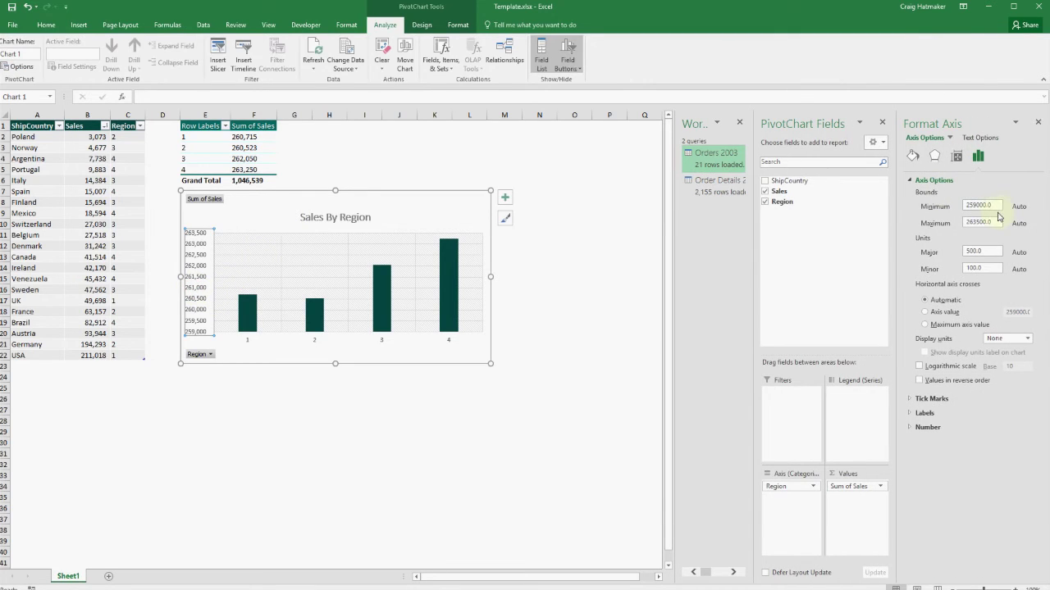
pyautogui.moveTo(968, 210); pyautogui.dragTo(930, 205)
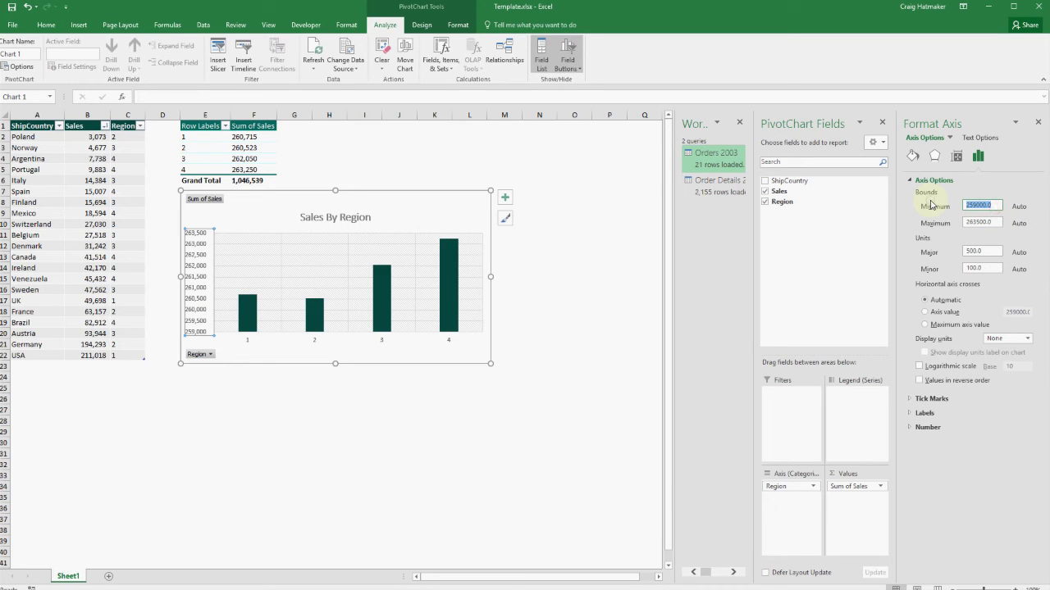
pyautogui.press('Return')
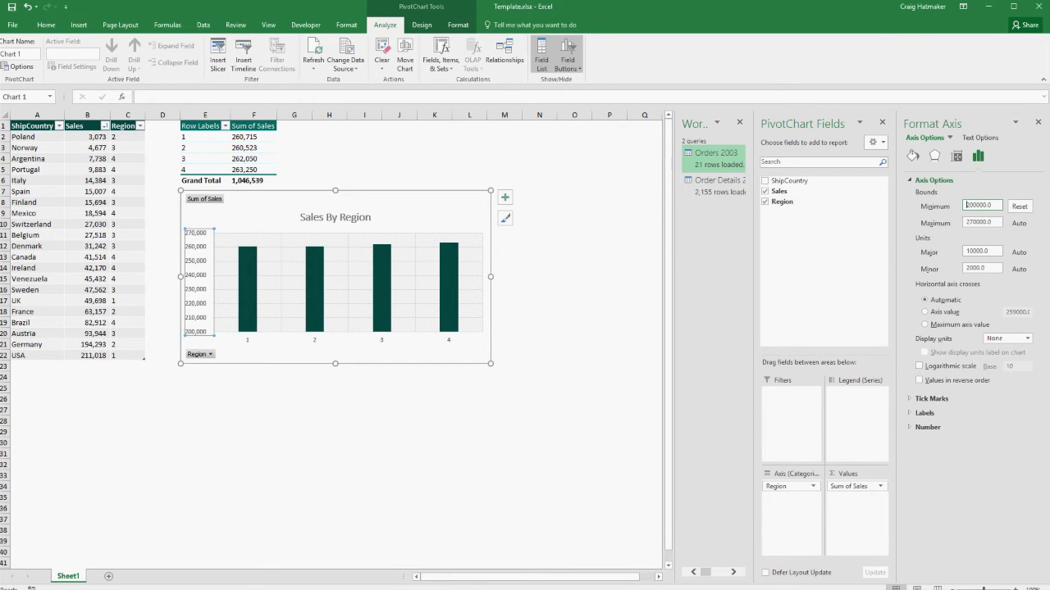
pyautogui.click(127, 322)
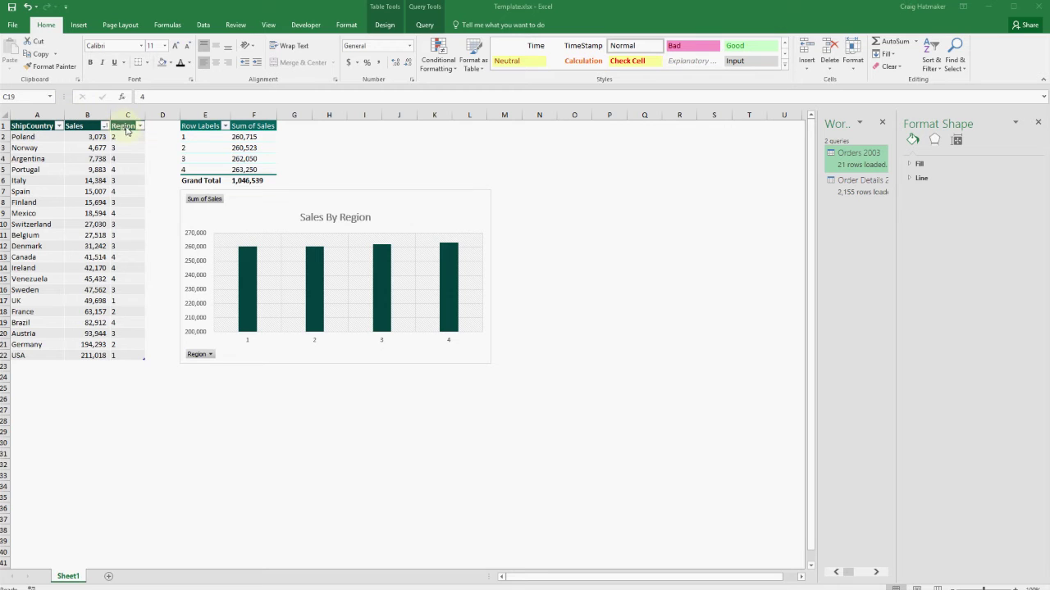
pyautogui.click(88, 202)
pyautogui.click(79, 24)
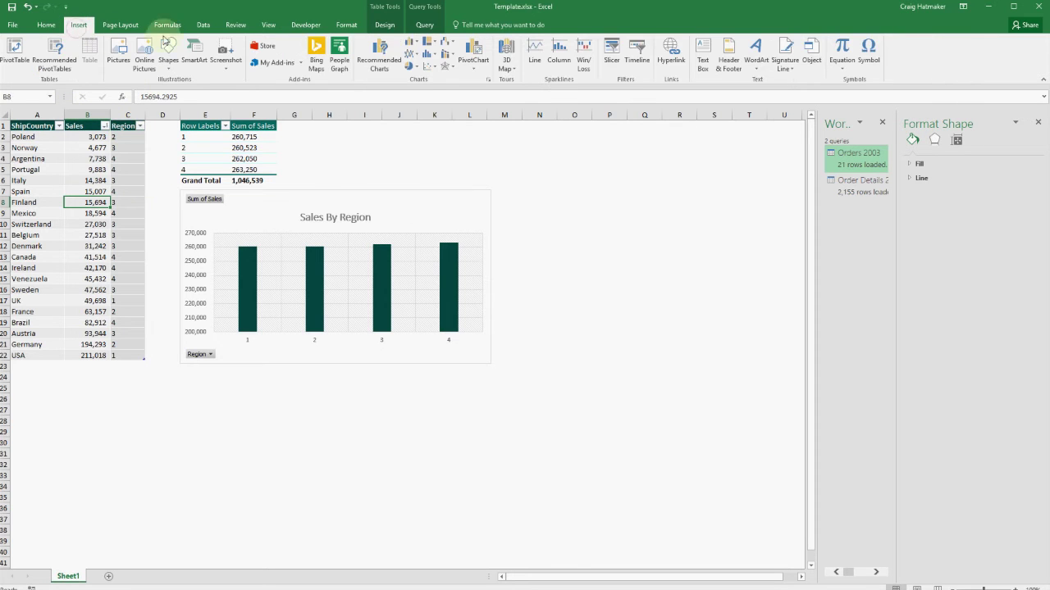
# Start a 3D Map with ShipCountry as location, Region as category, shown as filled regions
pyautogui.click(507, 49)
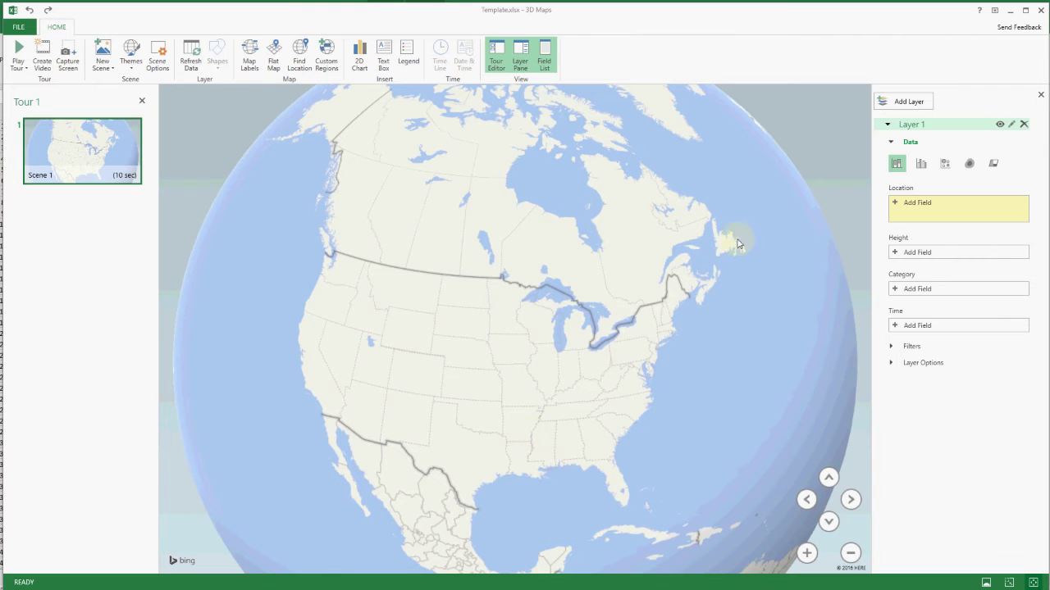
pyautogui.click(897, 210)
pyautogui.click(922, 254)
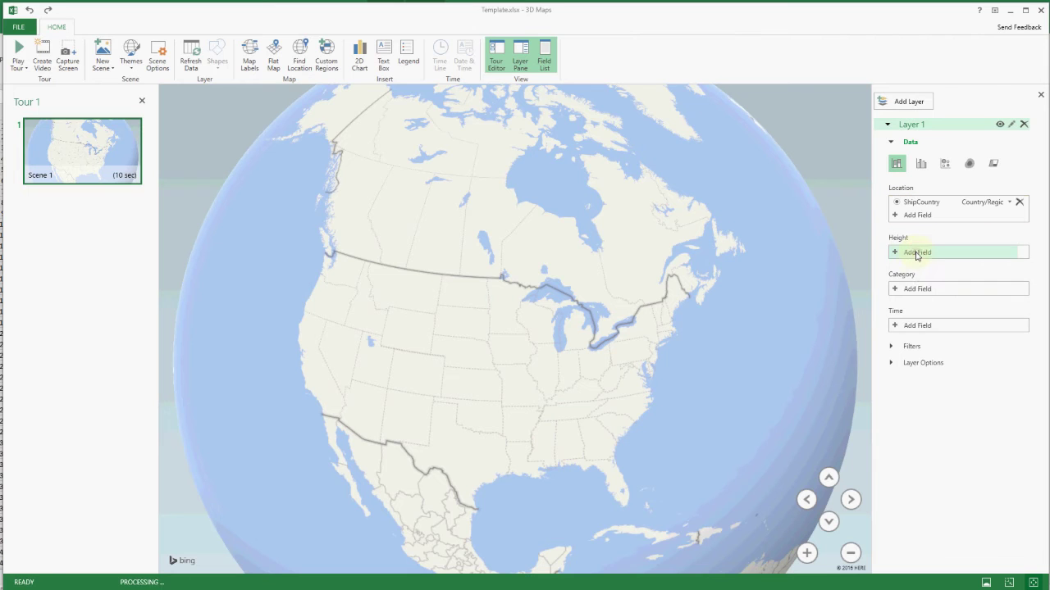
pyautogui.click(899, 289)
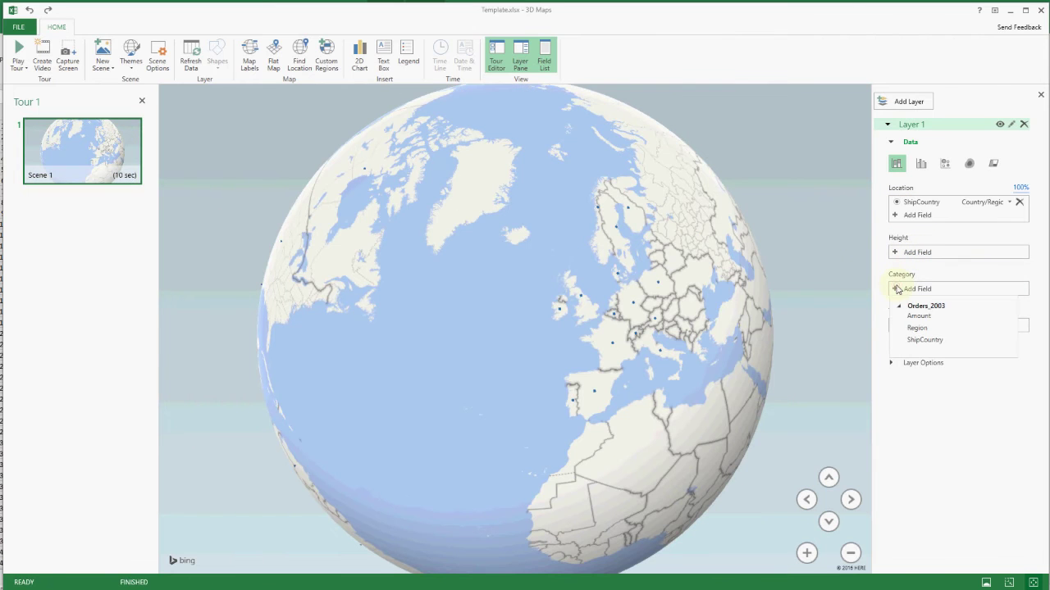
pyautogui.click(918, 328)
pyautogui.click(993, 163)
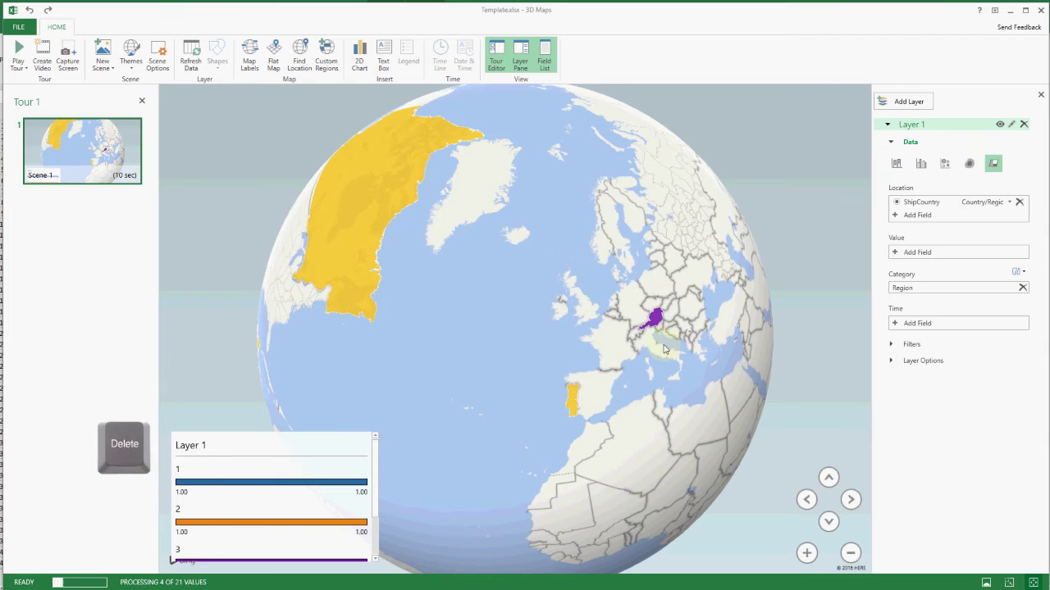
# Remove the legend, apply the satellite imagery theme, and zoom the globe to Europe
pyautogui.click(300, 450)
pyautogui.press('Delete')
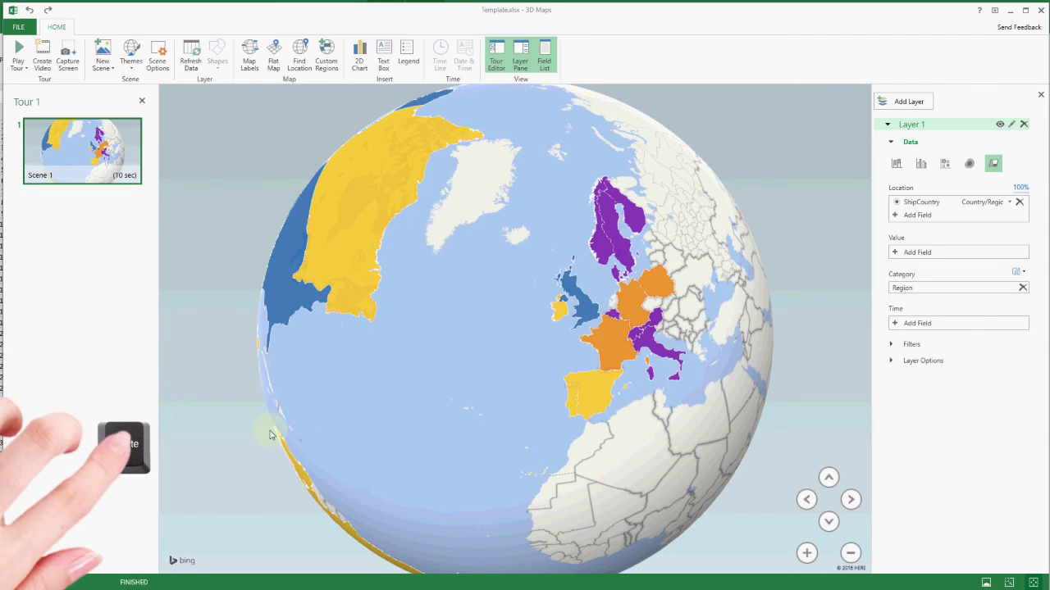
pyautogui.click(188, 92)
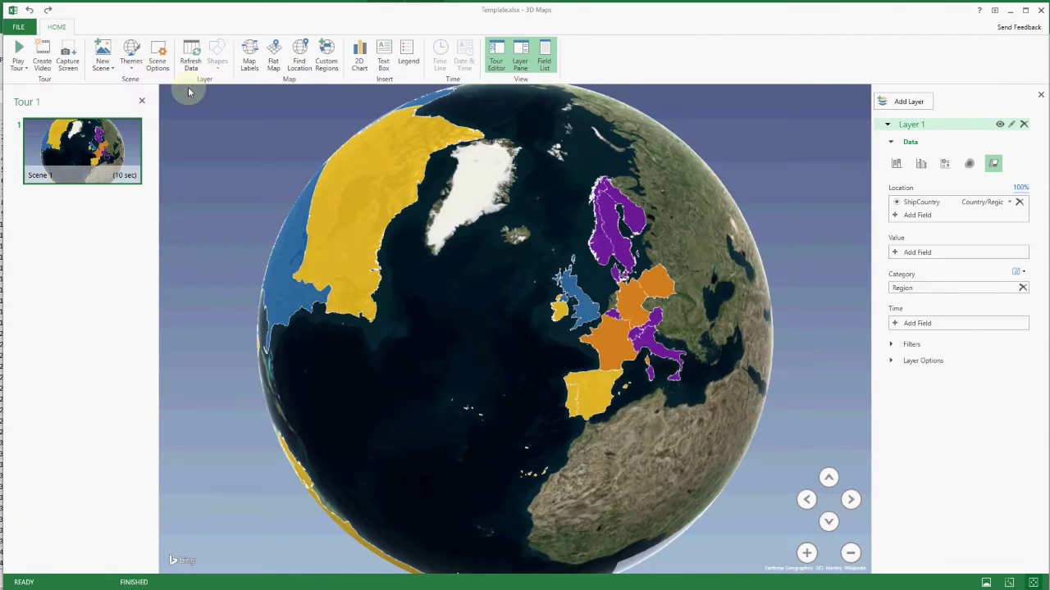
pyautogui.moveTo(508, 338); pyautogui.dragTo(420, 289)
pyautogui.scroll(5, 410, 303)
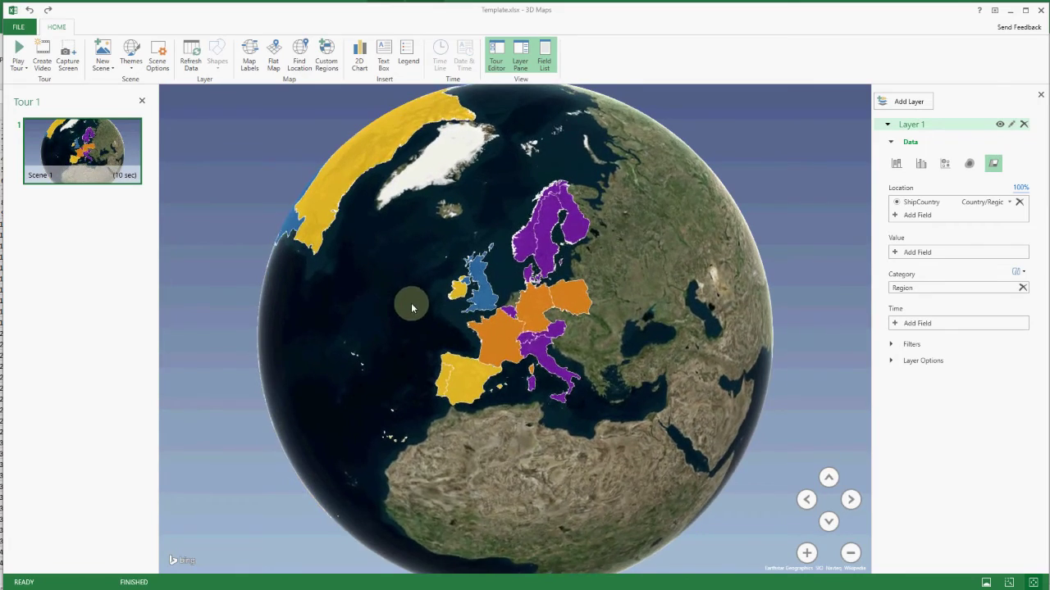
pyautogui.scroll(3, 521, 357)
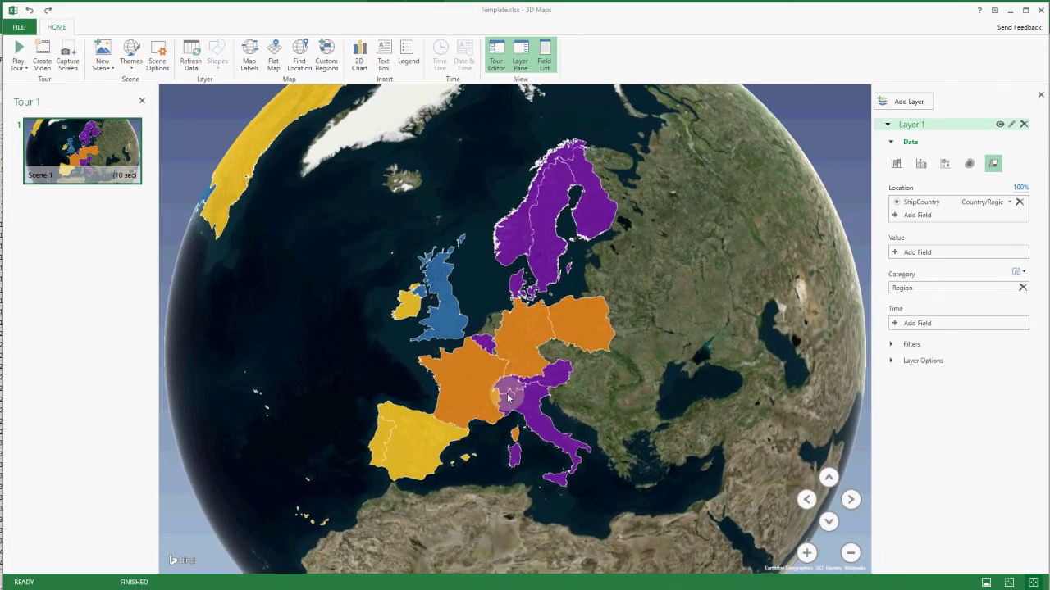
pyautogui.moveTo(508, 399); pyautogui.dragTo(503, 426)
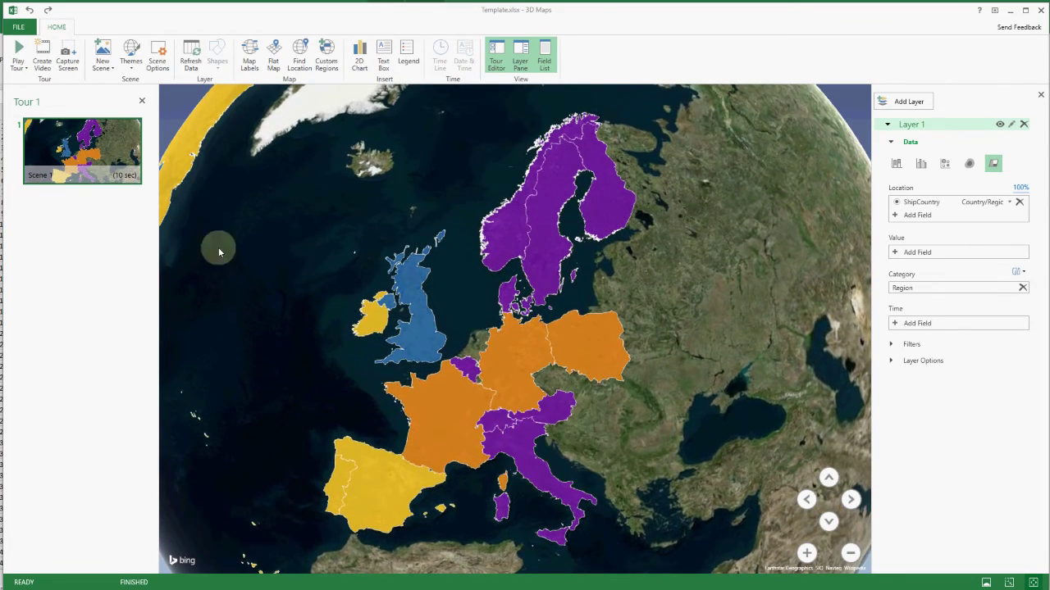
# Add a copy of Scene 1 and turn the globe to North America
pyautogui.click(107, 67)
pyautogui.click(114, 87)
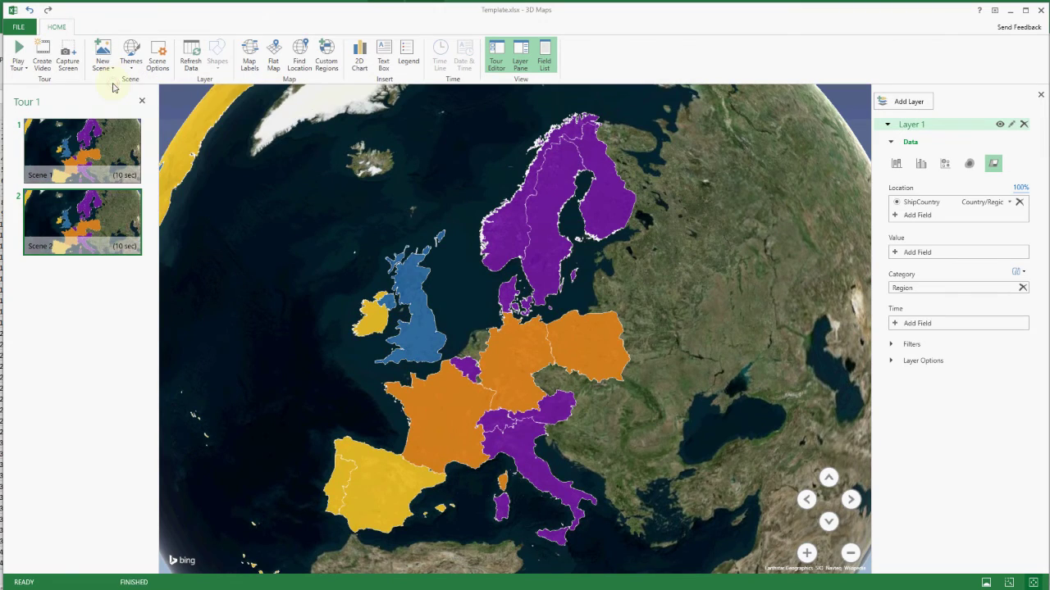
pyautogui.moveTo(266, 247); pyautogui.dragTo(755, 328)
pyautogui.scroll(-5, 555, 304)
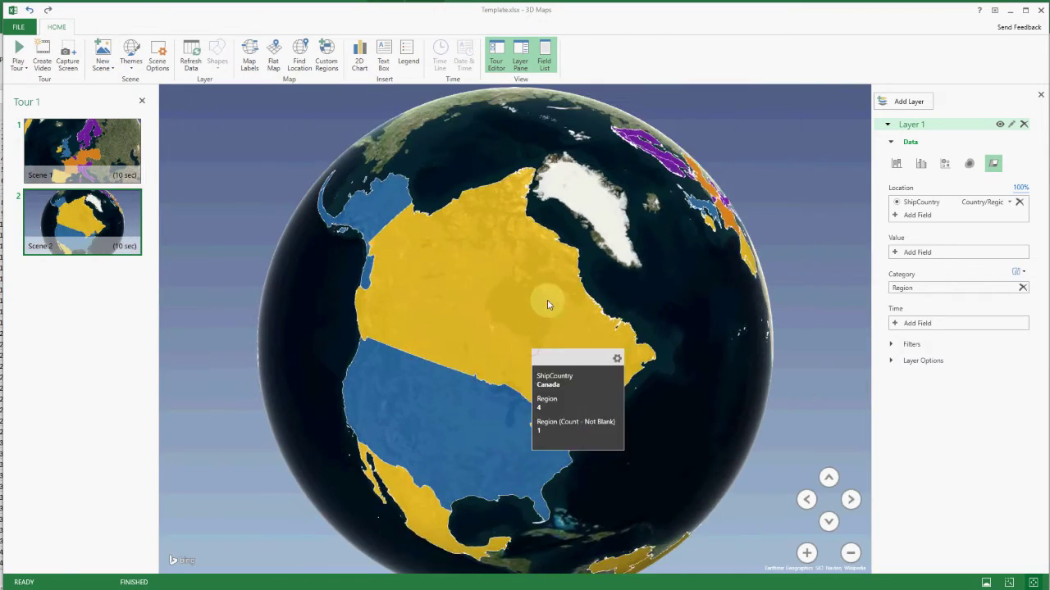
pyautogui.scroll(2, 228, 297)
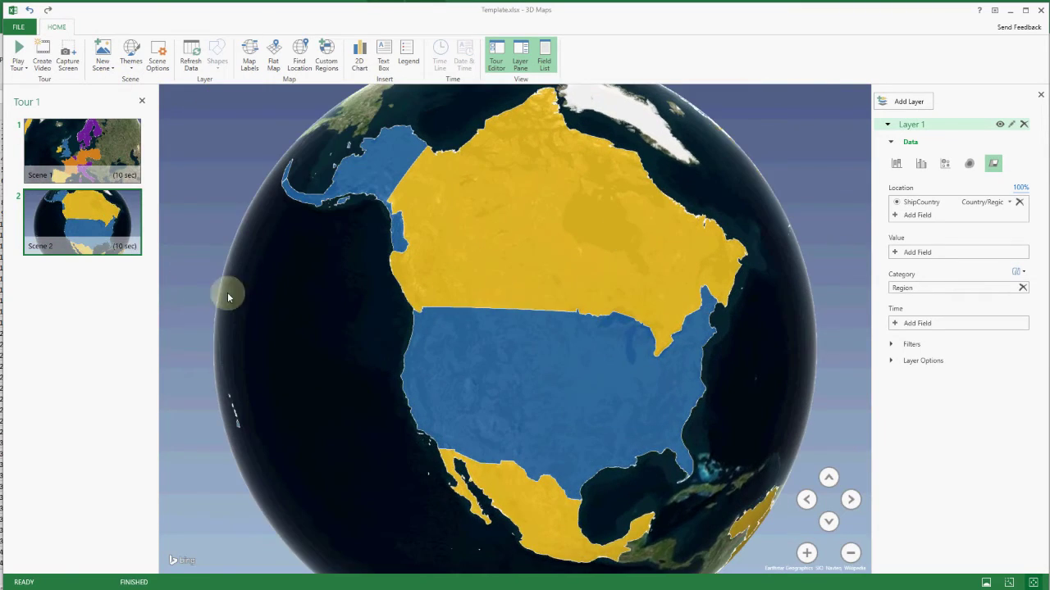
# Add a South America scene, then open Scene Options for the Europe scene
pyautogui.click(97, 55)
pyautogui.moveTo(484, 356); pyautogui.dragTo(404, 197)
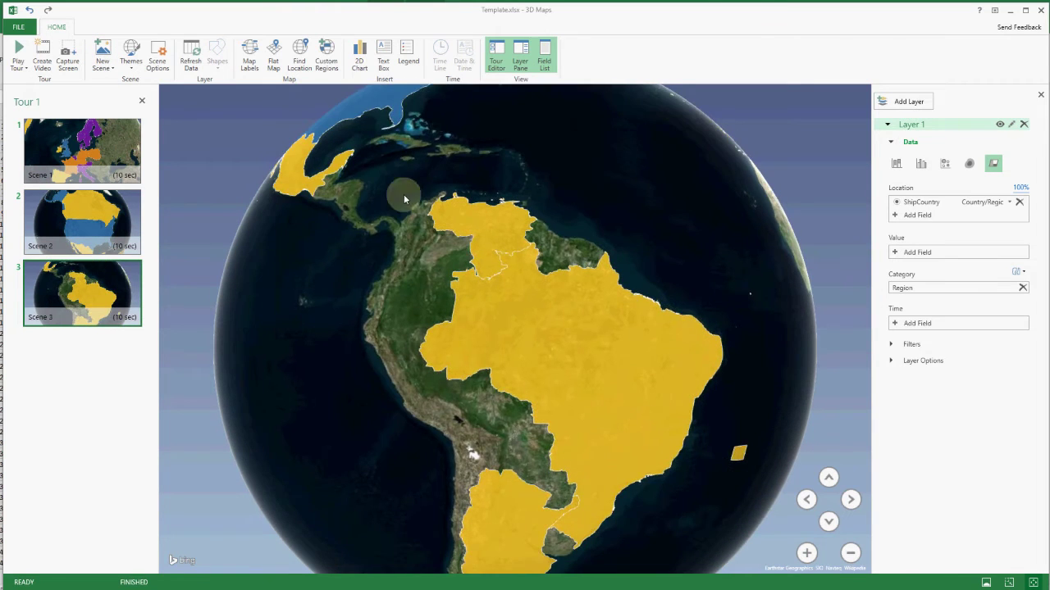
pyautogui.scroll(-5, 525, 344)
pyautogui.moveTo(570, 350)
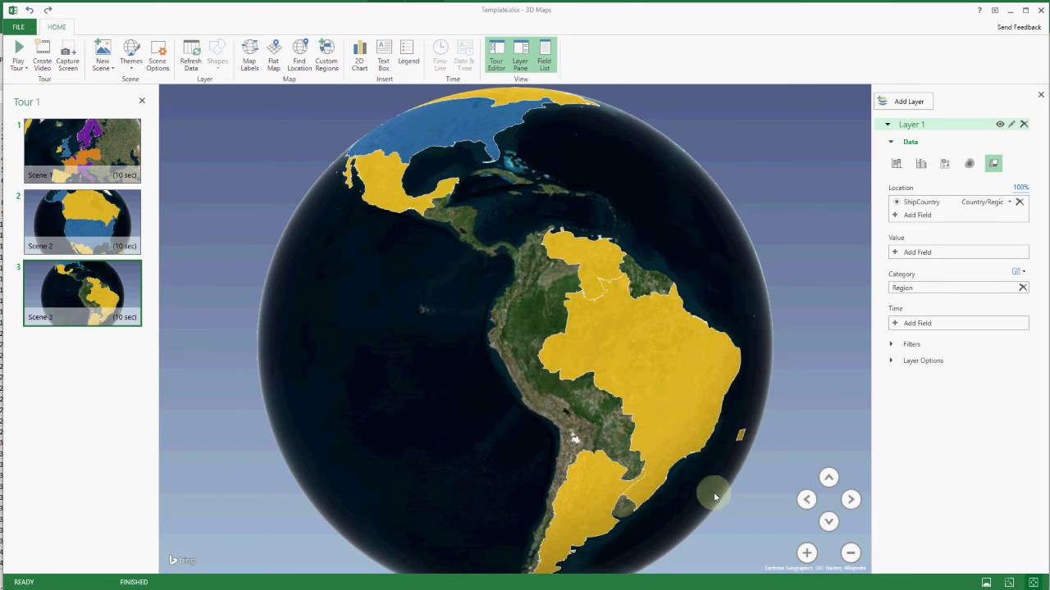
pyautogui.click(99, 139)
pyautogui.click(157, 55)
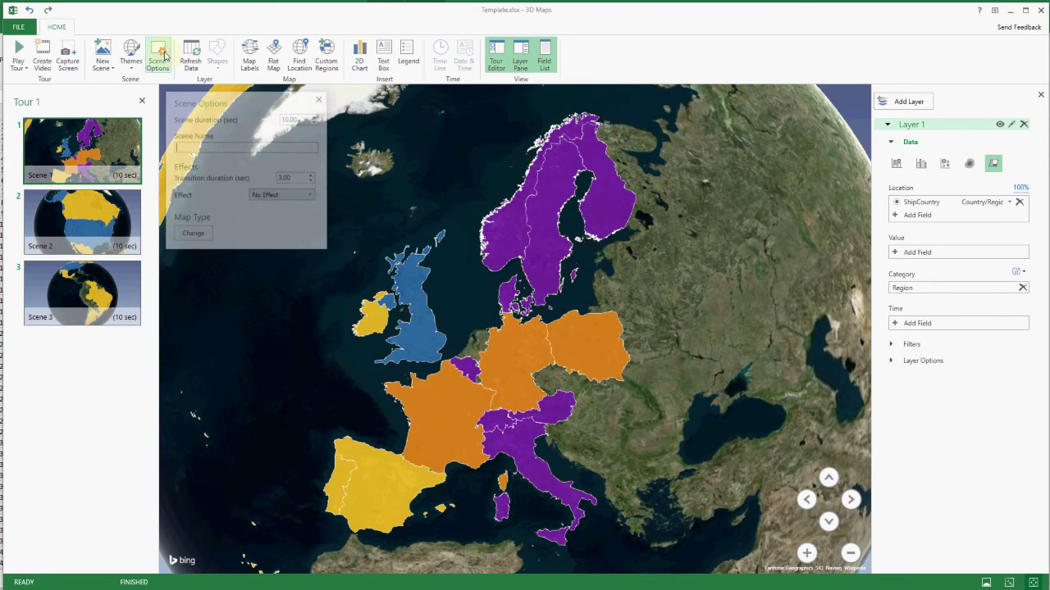